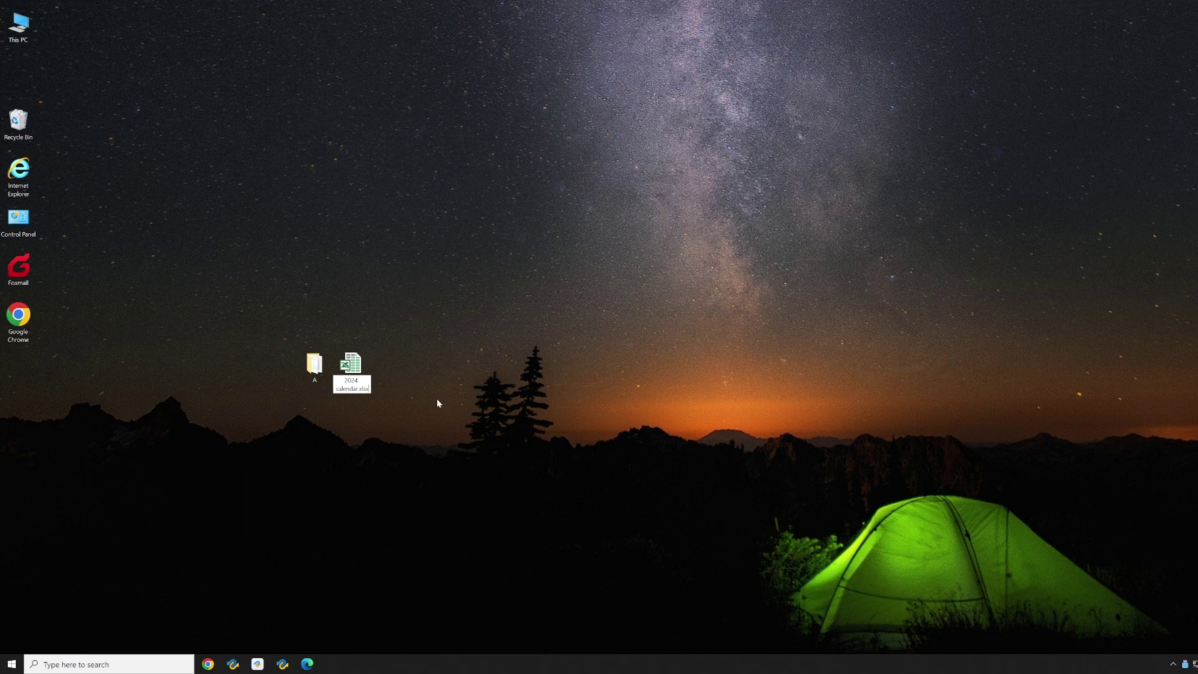
# Step: Confirm the calendar file's .xlsx extension, open it in Excel, then start renaming it again
pyautogui.press('Return')
pyautogui.click(678, 317)
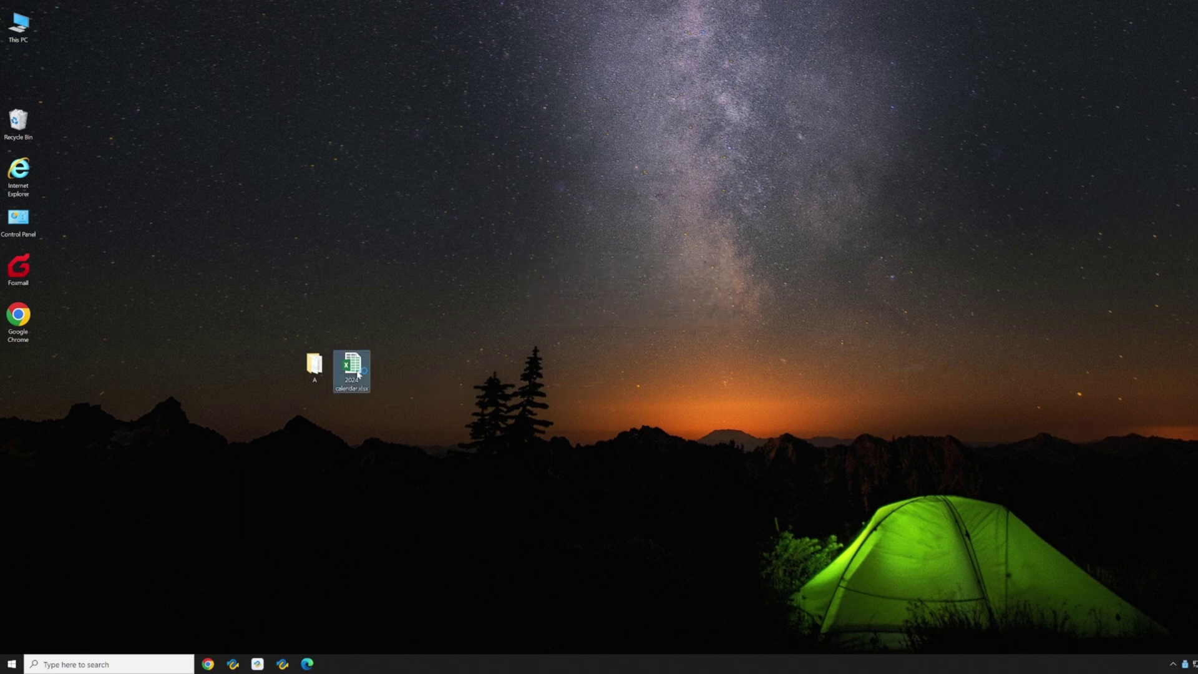
pyautogui.doubleClick(356, 374)
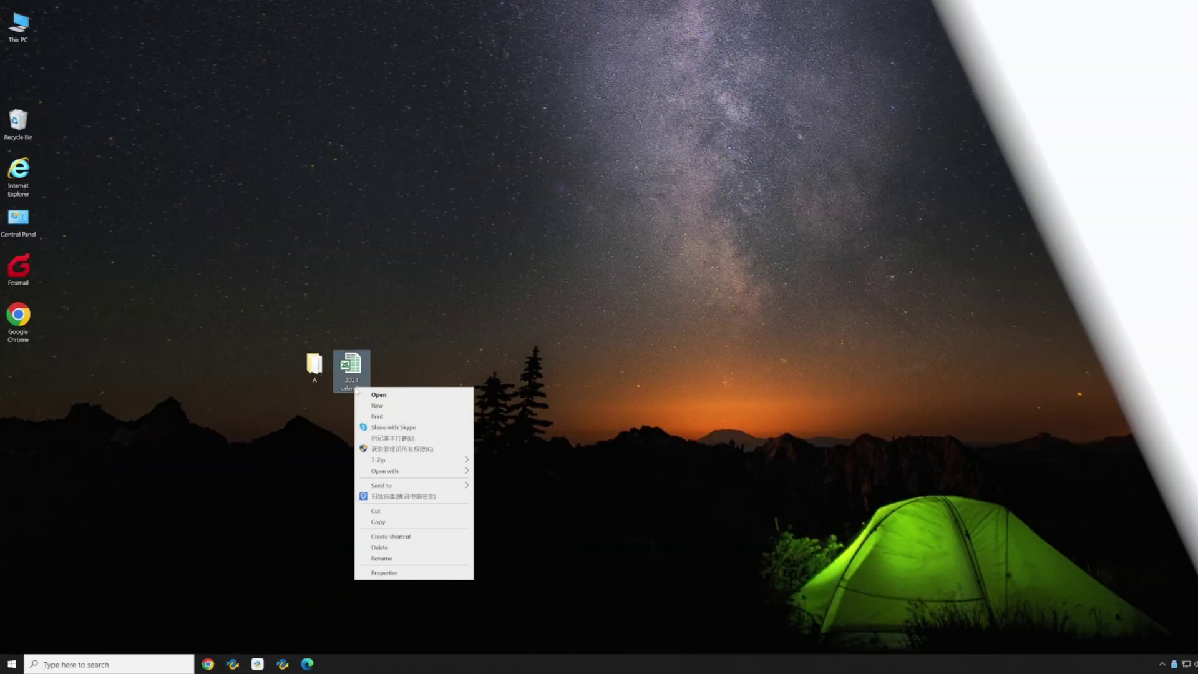
pyautogui.click(382, 558)
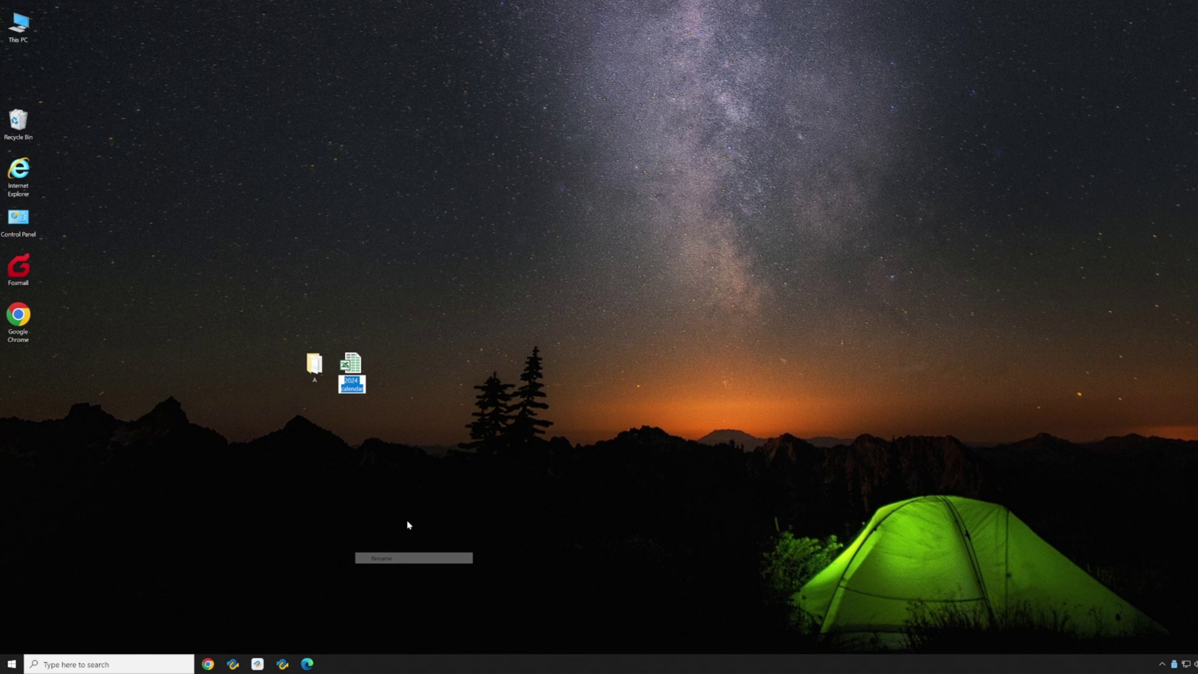
# Step: Open This PC and turn on file name extensions in the View options
pyautogui.doubleClick(30, 22)
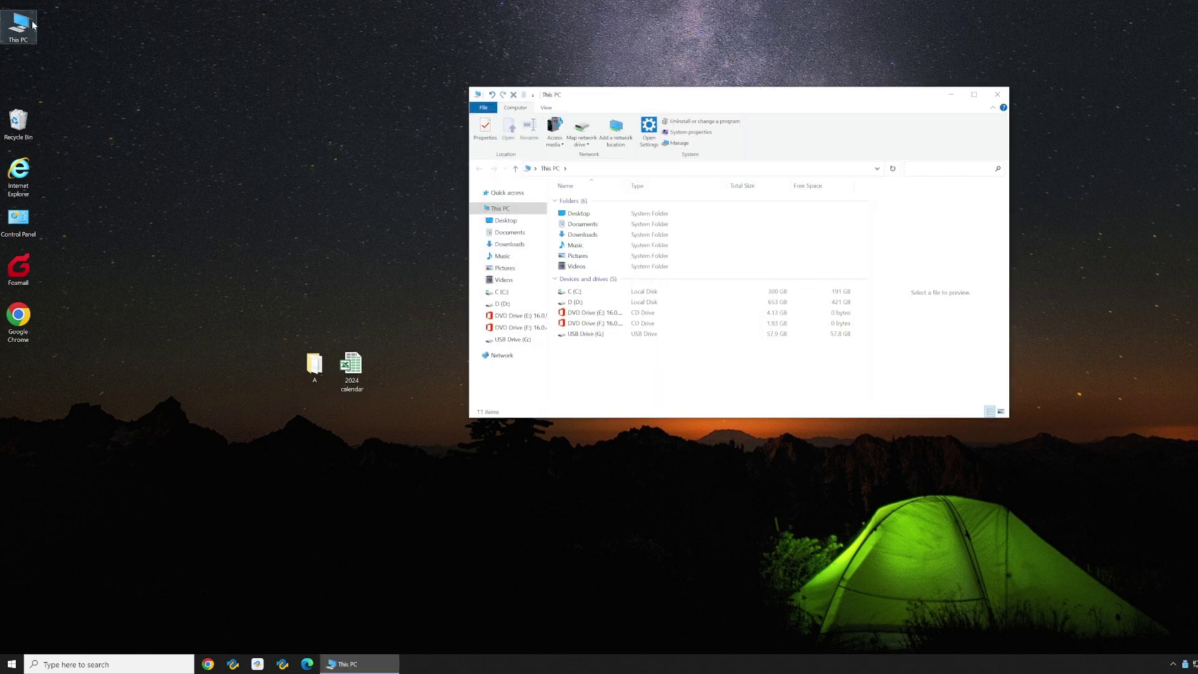
pyautogui.click(546, 106)
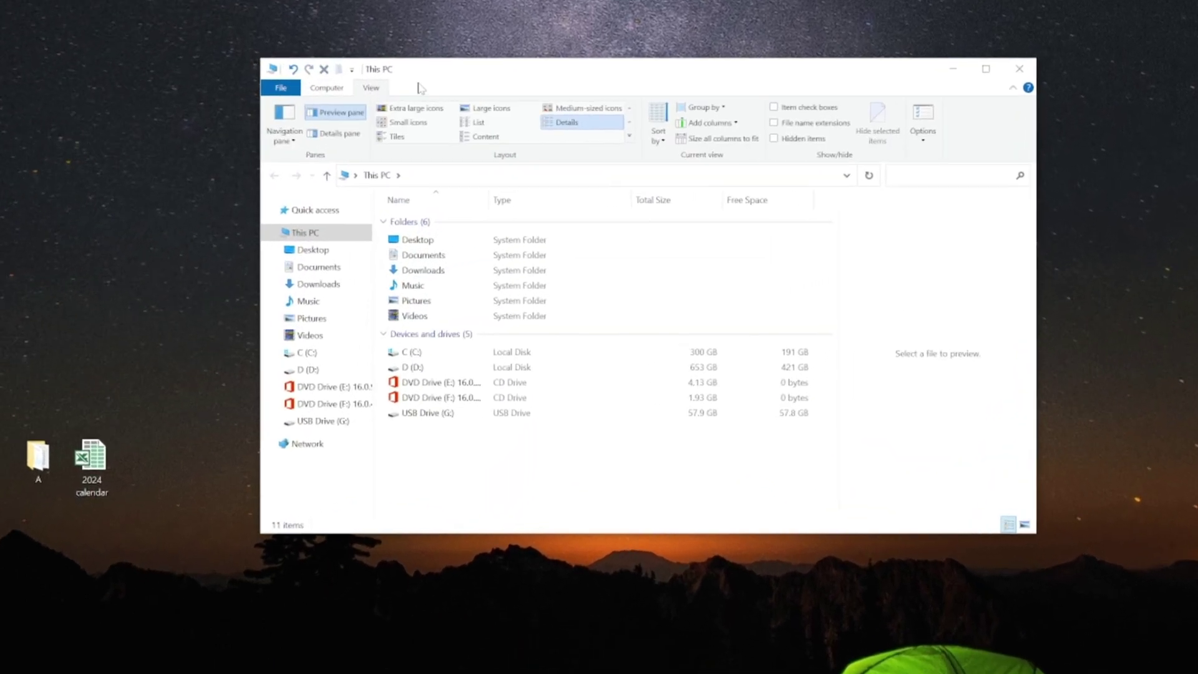
pyautogui.moveTo(508, 69); pyautogui.dragTo(450, 108)
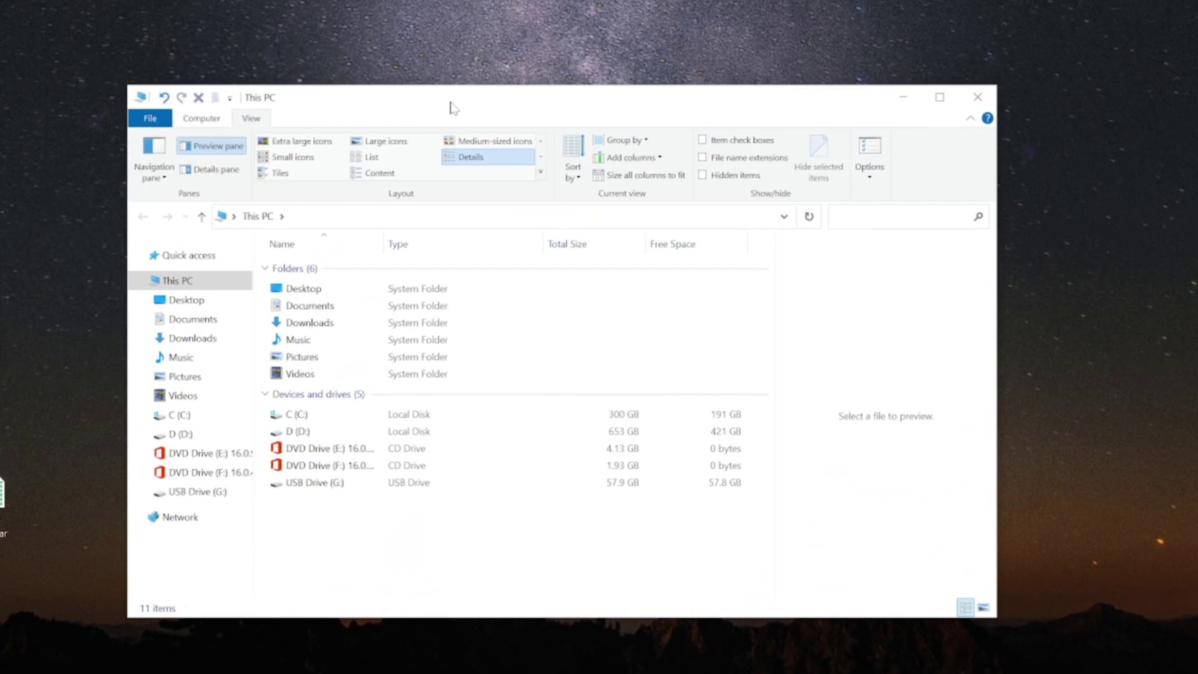
pyautogui.click(705, 159)
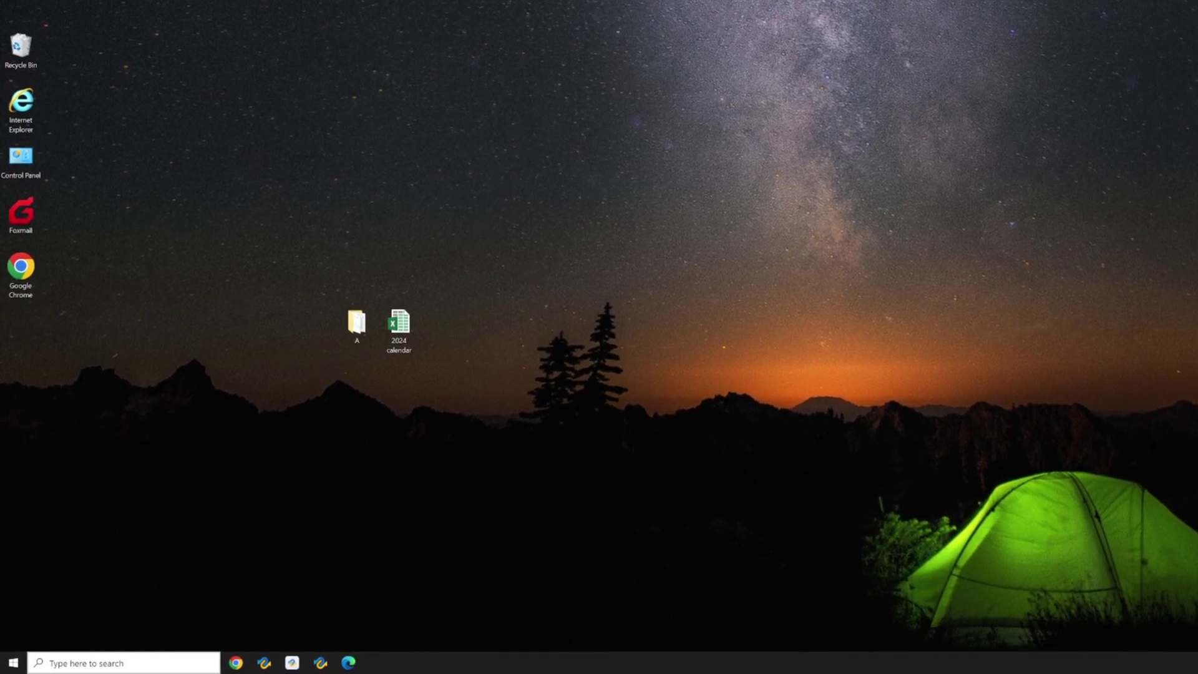
# Step: Run Command Prompt as administrator and enter %temp%, which returns a not-recognized error
pyautogui.click(83, 664)
pyautogui.write('com')
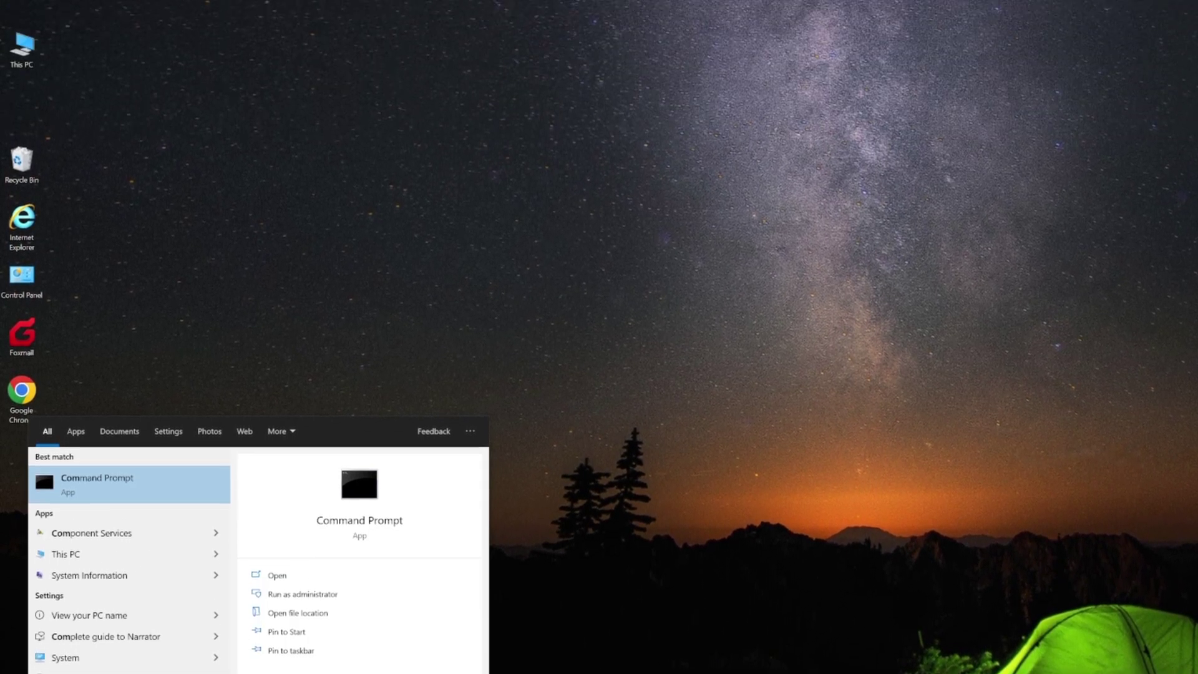
pyautogui.press('Return')
pyautogui.write('%temp%')
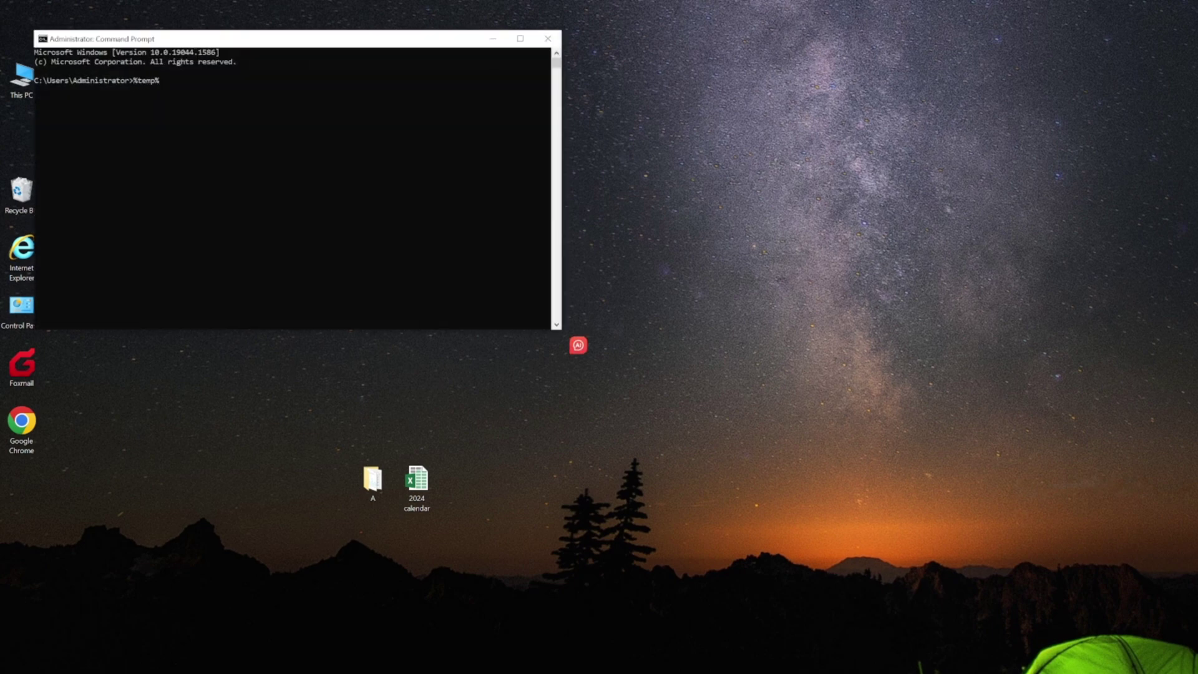
pyautogui.press('Return')
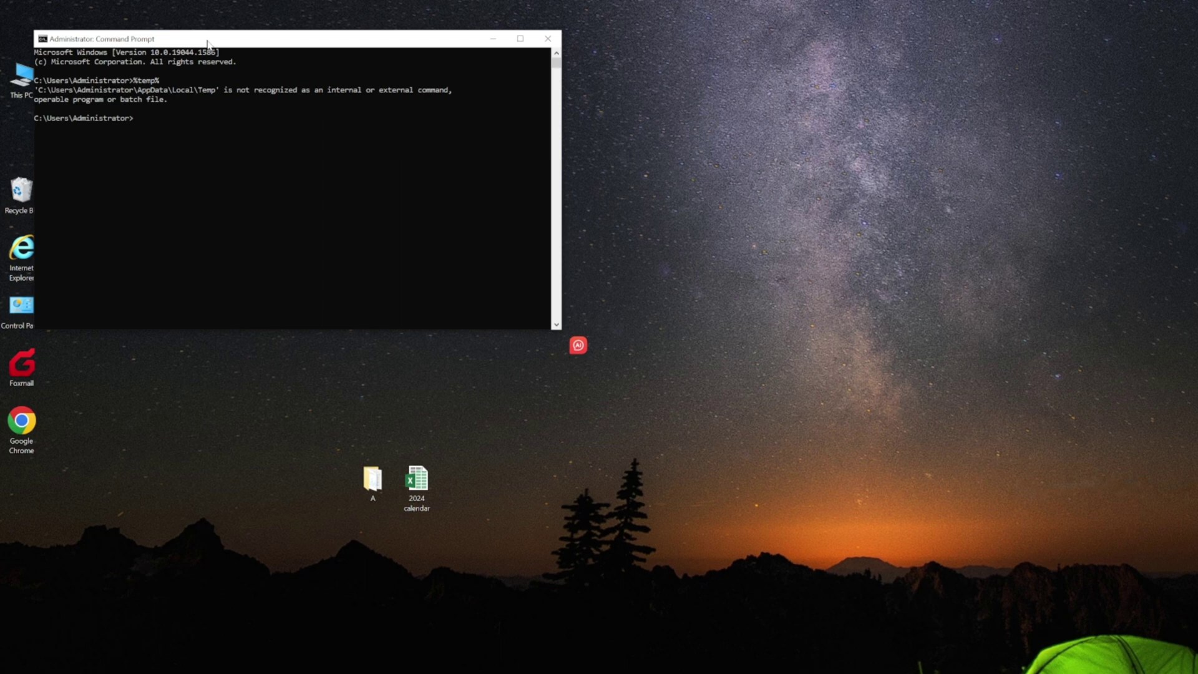
pyautogui.moveTo(208, 44); pyautogui.dragTo(398, 224)
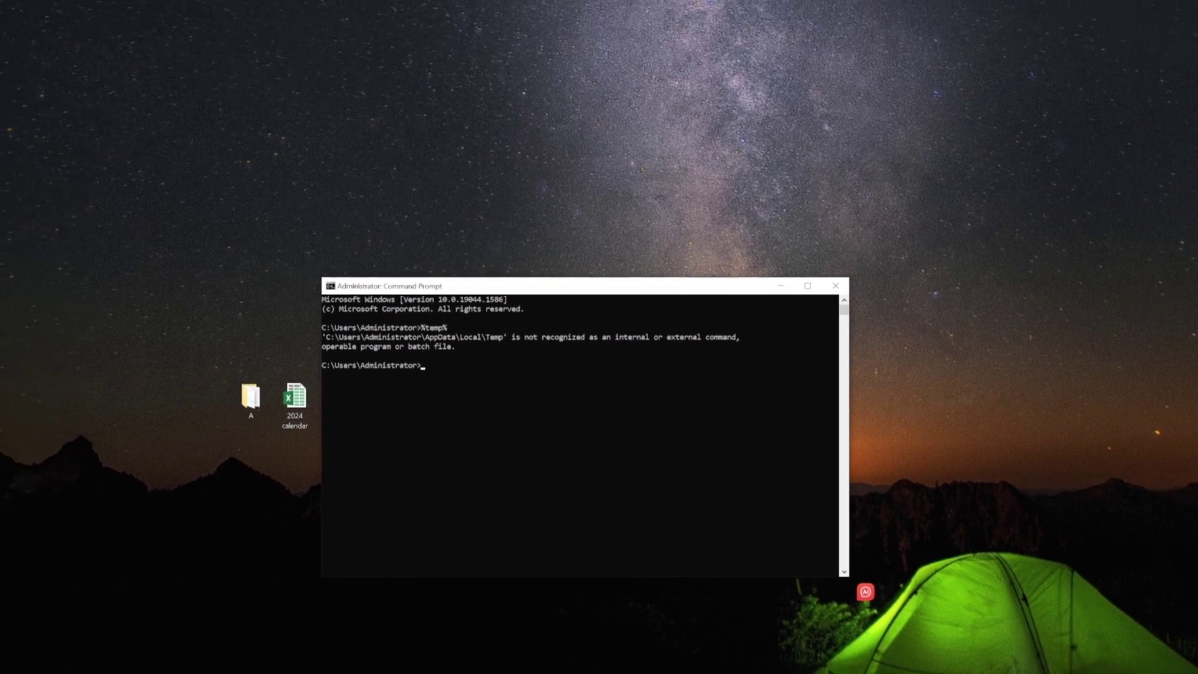
# Step: Browse from This PC through C:\Users\Administrator\AppData\Local into the Temp folder
pyautogui.doubleClick(32, 79)
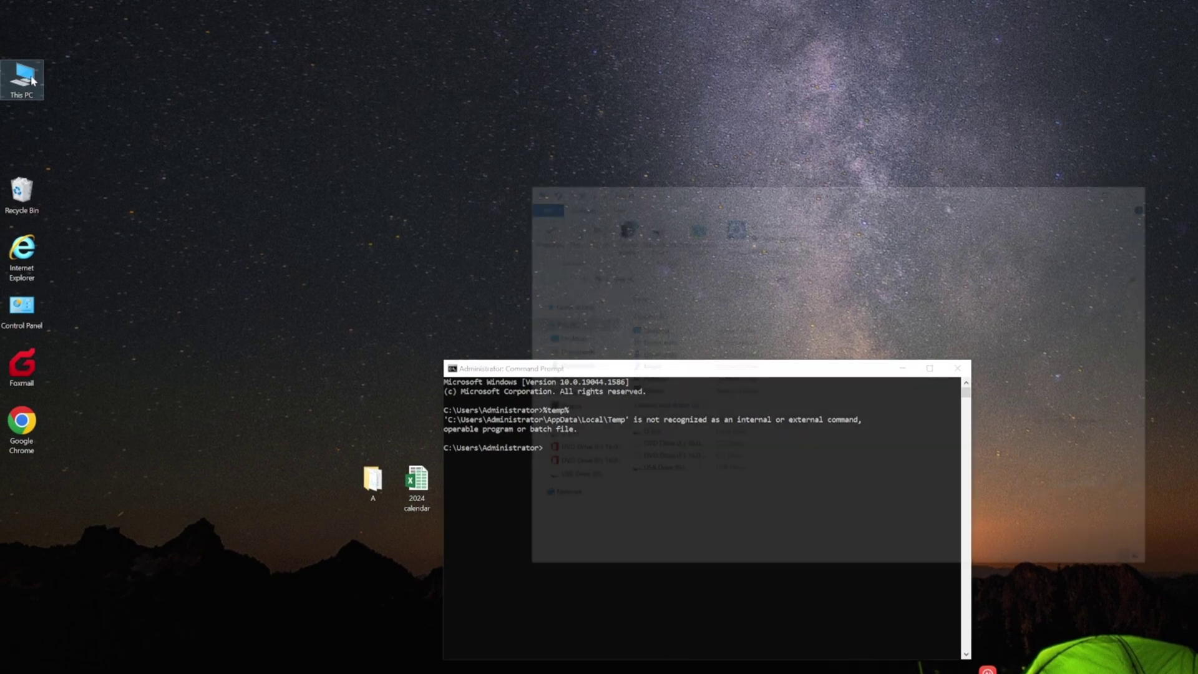
pyautogui.moveTo(643, 189); pyautogui.dragTo(1000, 293)
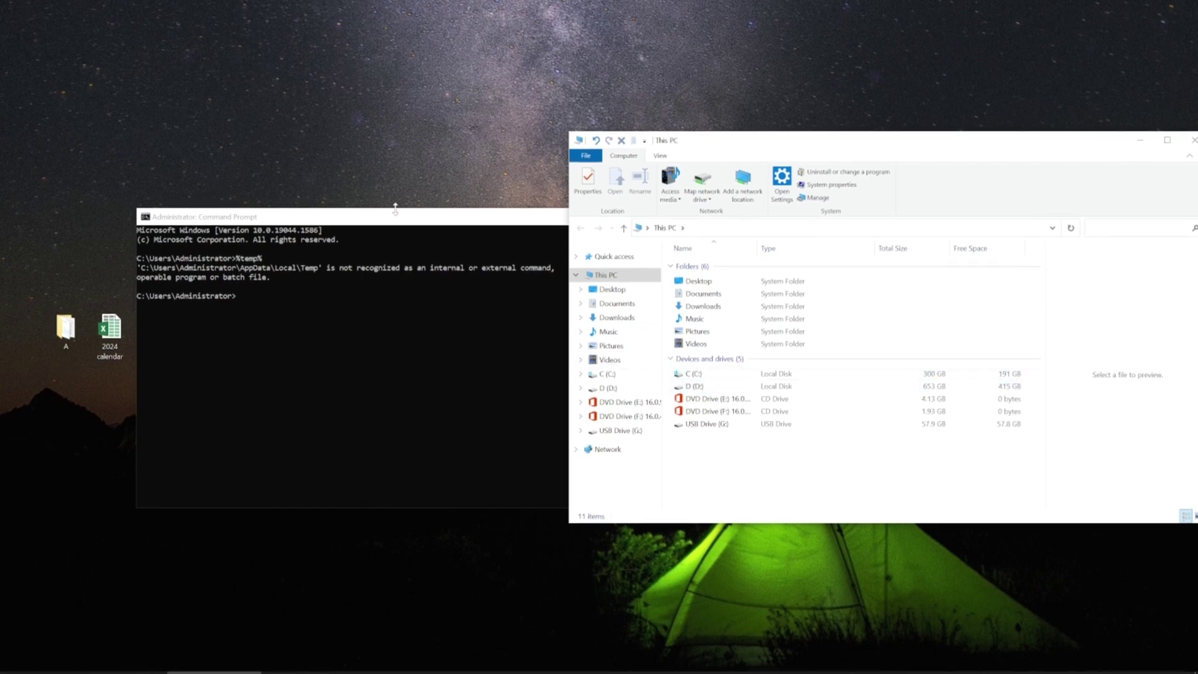
pyautogui.doubleClick(693, 374)
pyautogui.doubleClick(714, 432)
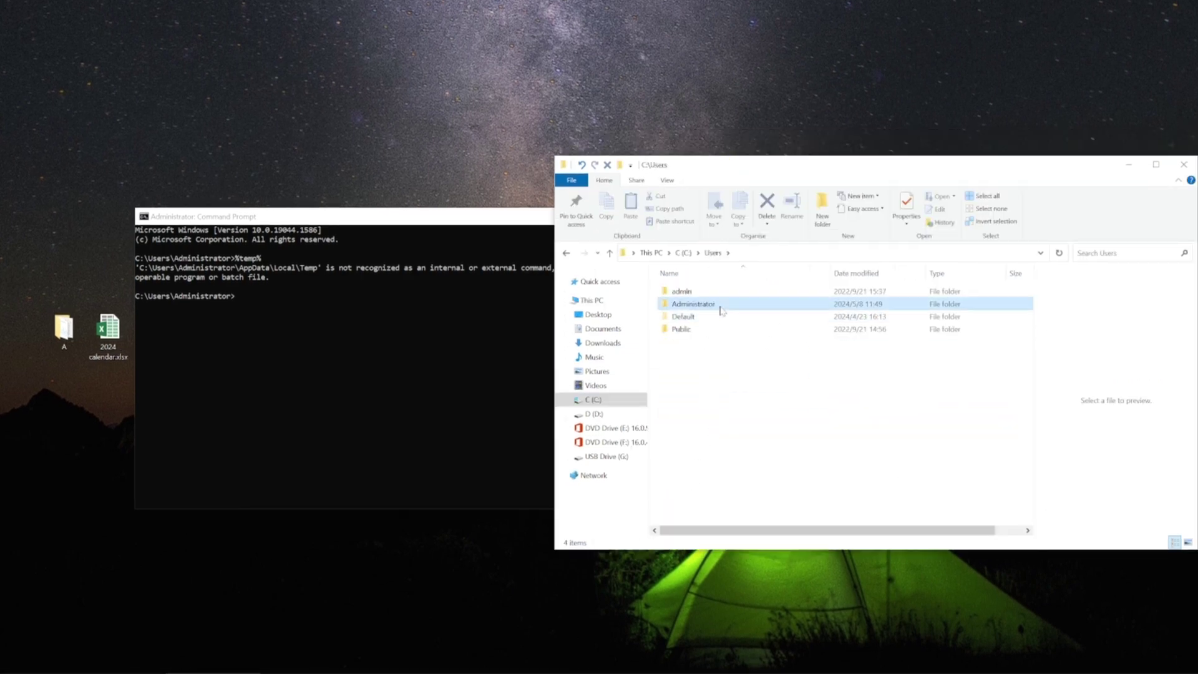
pyautogui.doubleClick(694, 304)
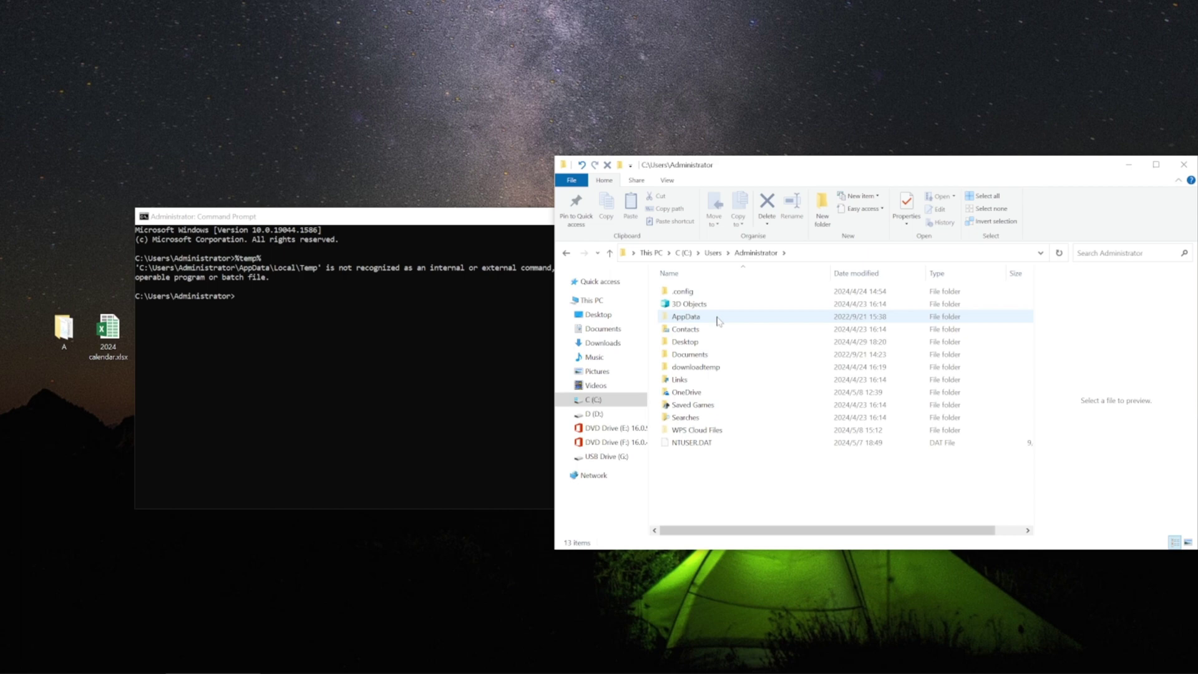
pyautogui.doubleClick(718, 320)
pyautogui.doubleClick(692, 291)
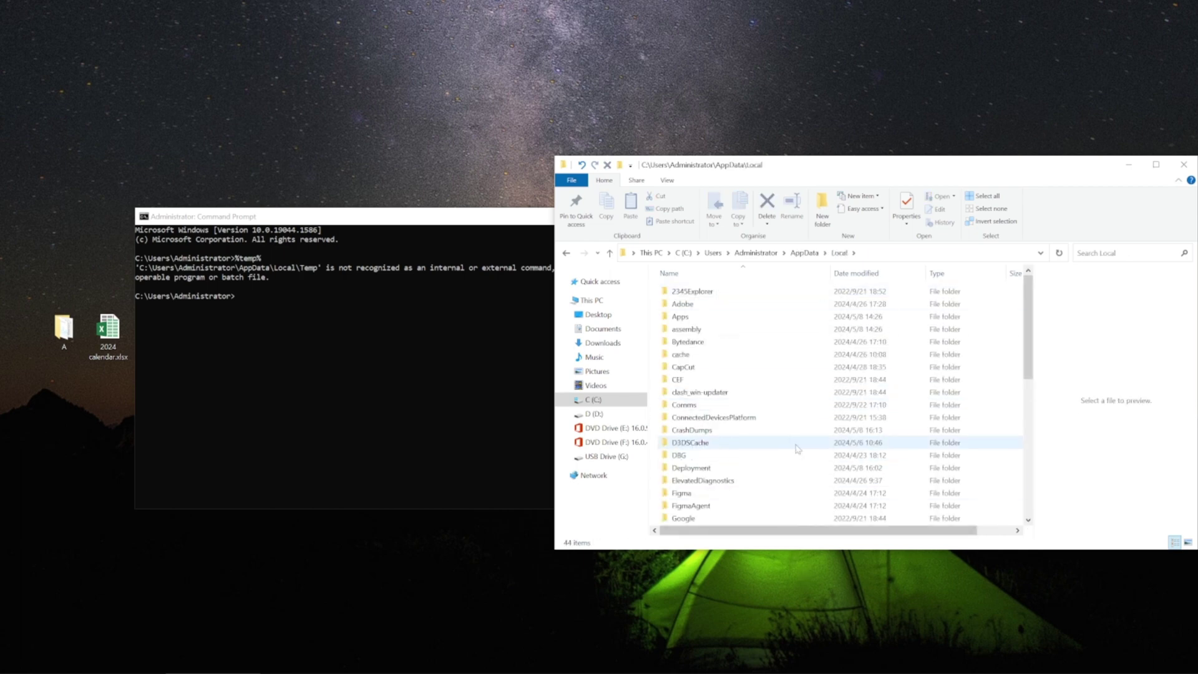
pyautogui.scroll(-3, 798, 449)
pyautogui.scroll(-2, 797, 449)
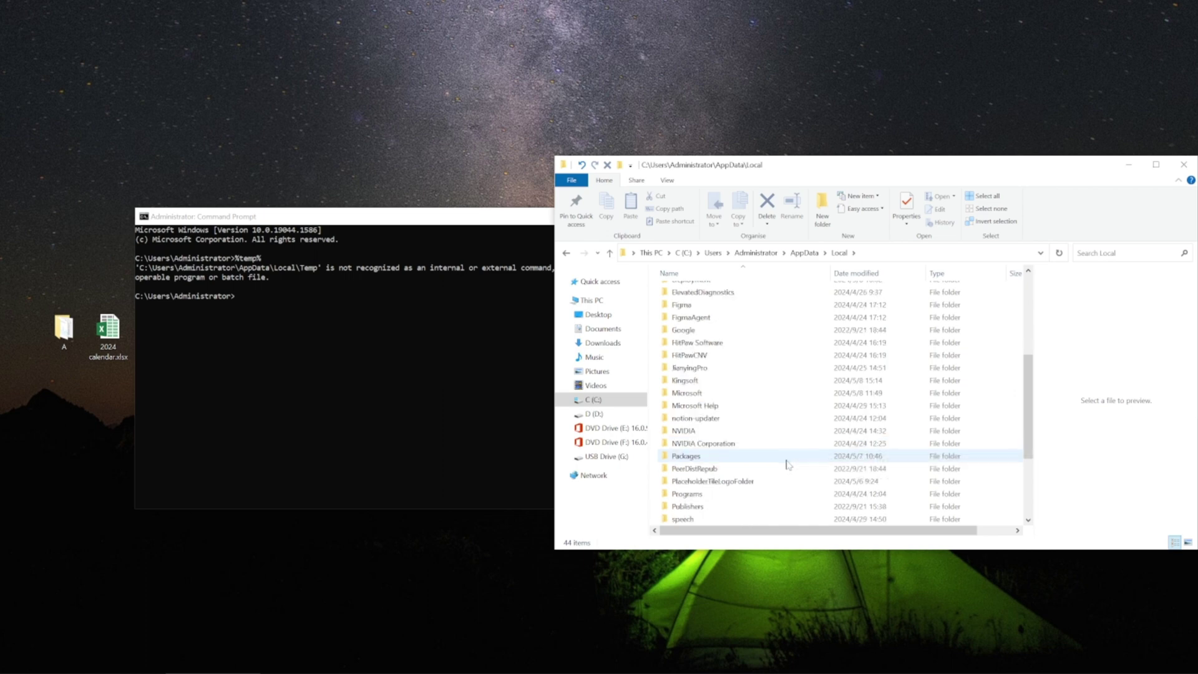
pyautogui.scroll(-2, 786, 464)
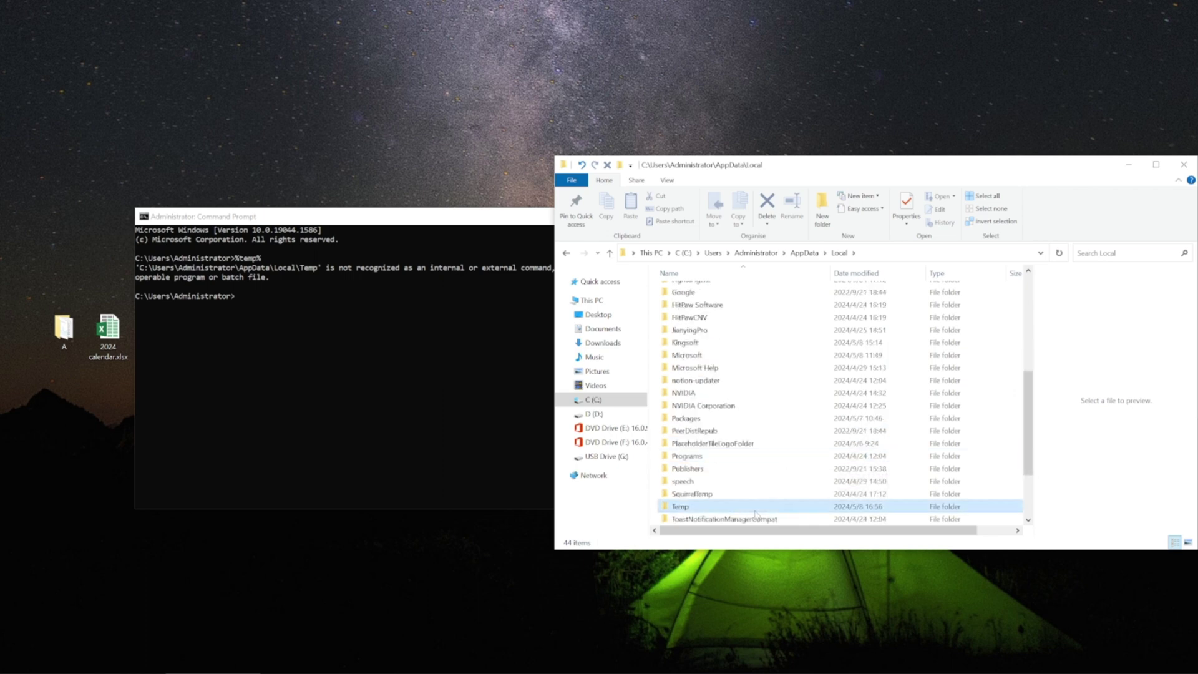
pyautogui.doubleClick(768, 500)
pyautogui.scroll(-4, 768, 499)
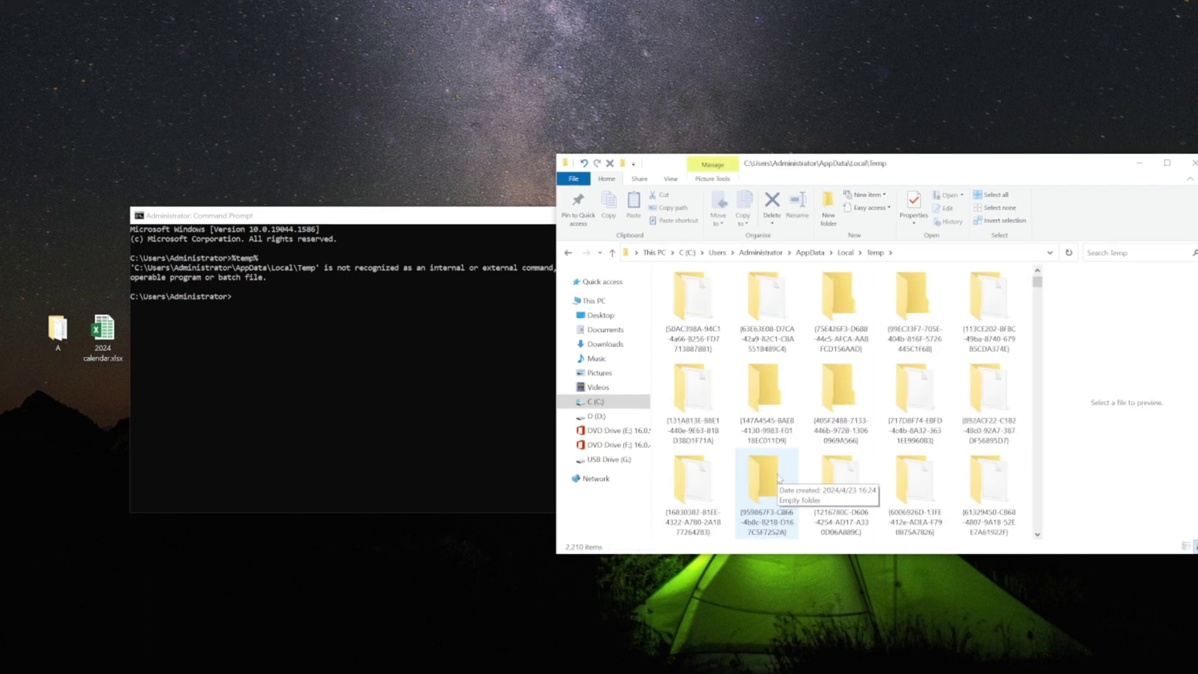
pyautogui.scroll(-6, 778, 480)
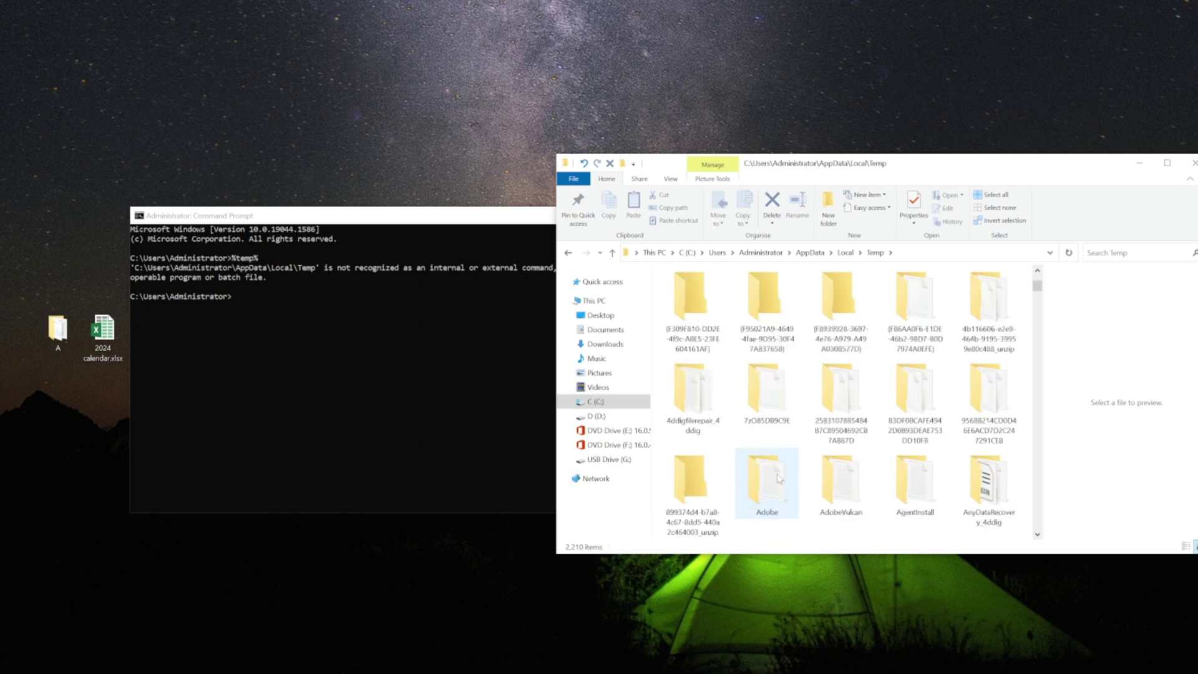
pyautogui.scroll(-5, 780, 479)
pyautogui.scroll(-5, 780, 479)
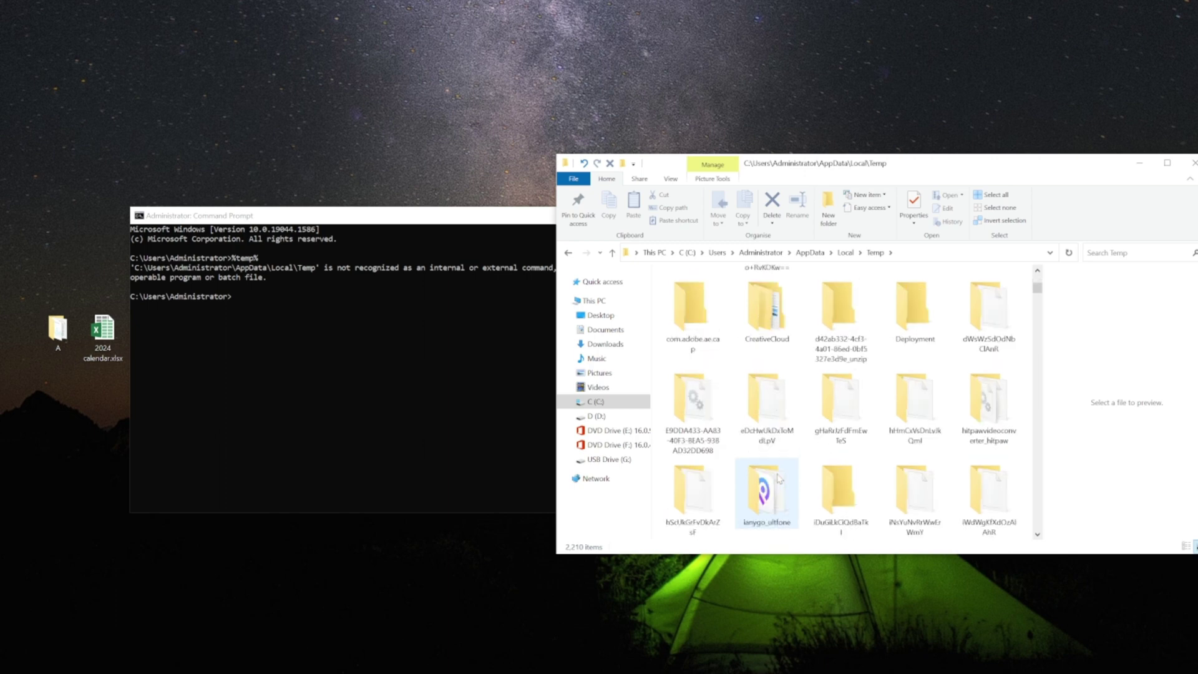
pyautogui.scroll(-5, 779, 480)
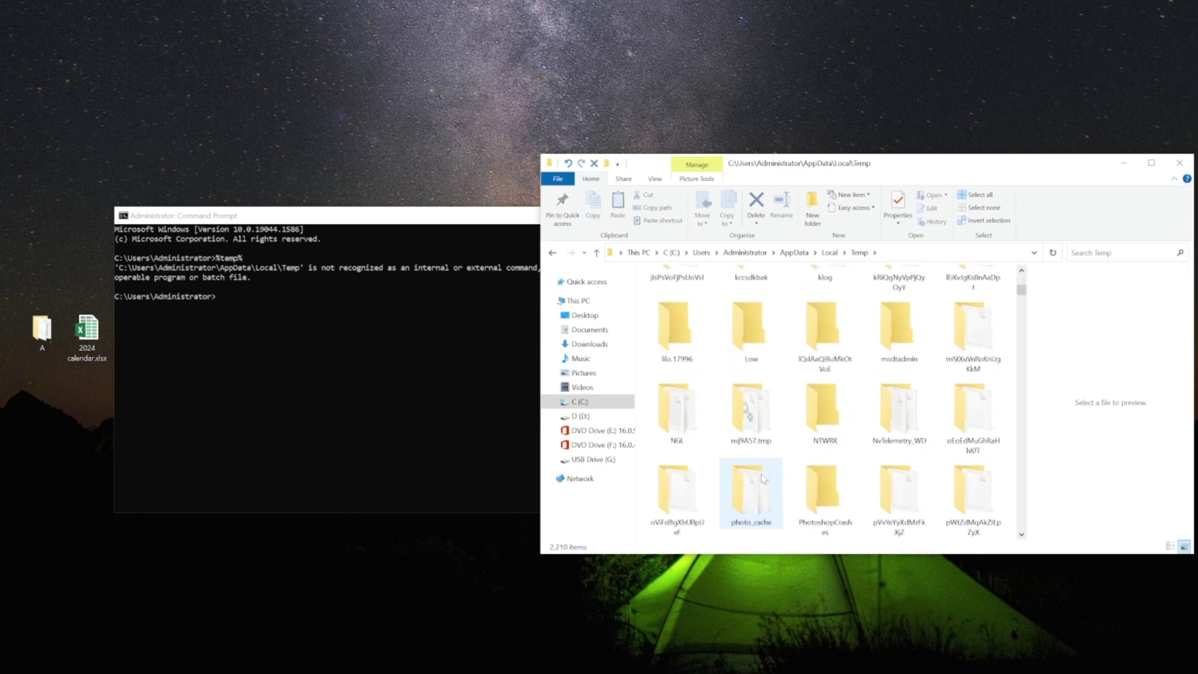
pyautogui.scroll(-2, 763, 479)
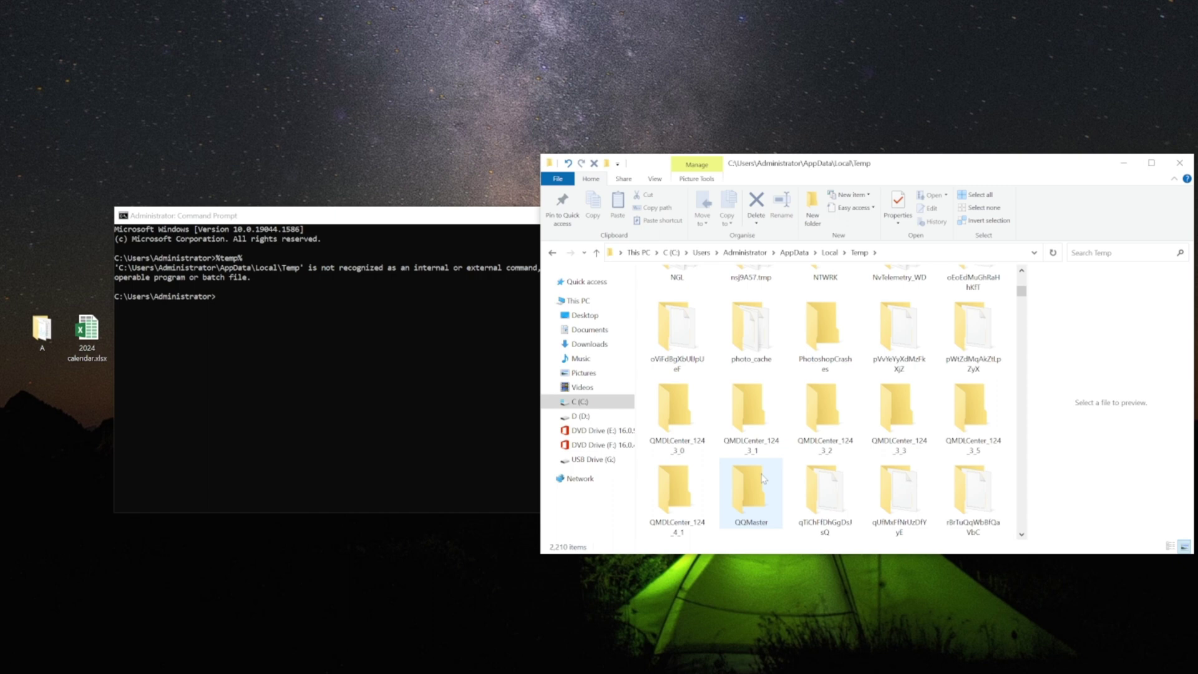
pyautogui.scroll(-2, 763, 479)
# Step: Search Temp for '2024' and rename 2024 calendar.tmp to 2024 calendar.xlsx
pyautogui.click(1124, 252)
pyautogui.write('2024')
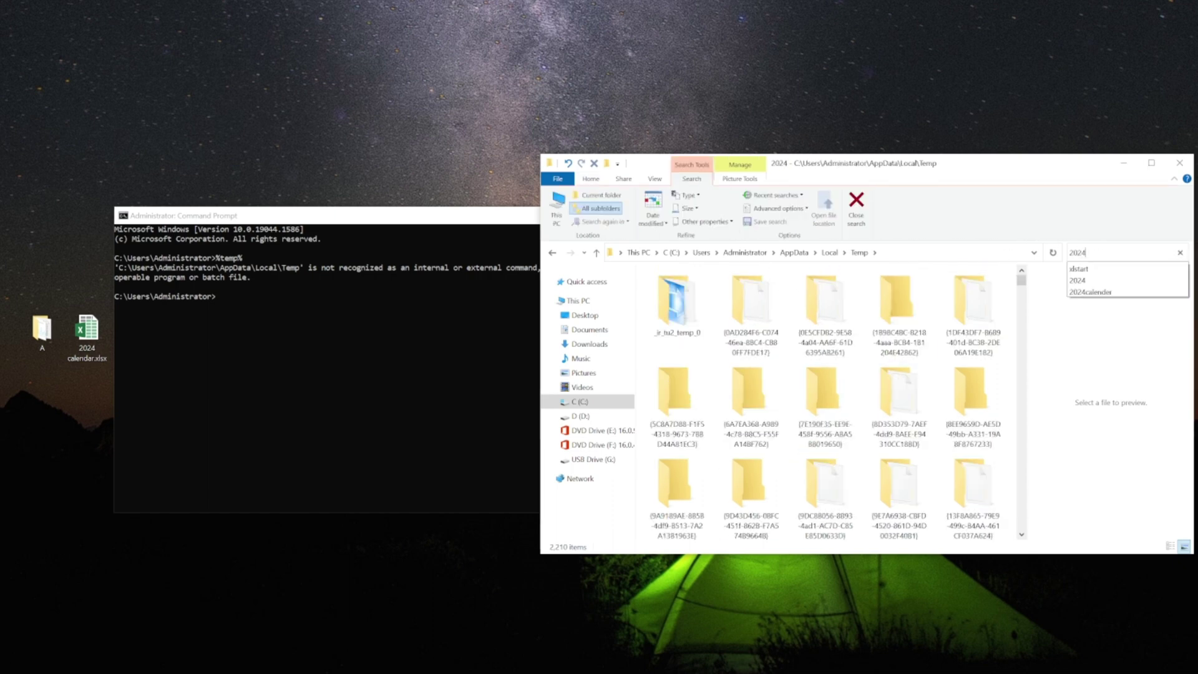
pyautogui.press('Return')
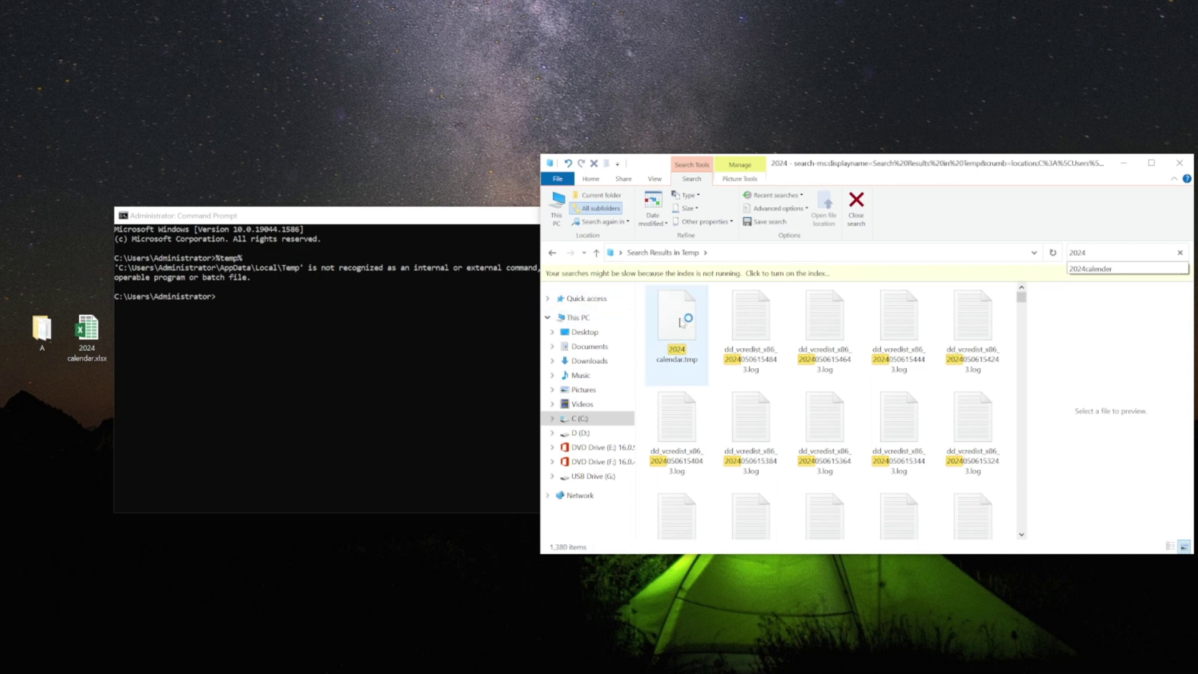
pyautogui.click(677, 318)
pyautogui.scroll(-3, 681, 322)
pyautogui.scroll(-4, 731, 394)
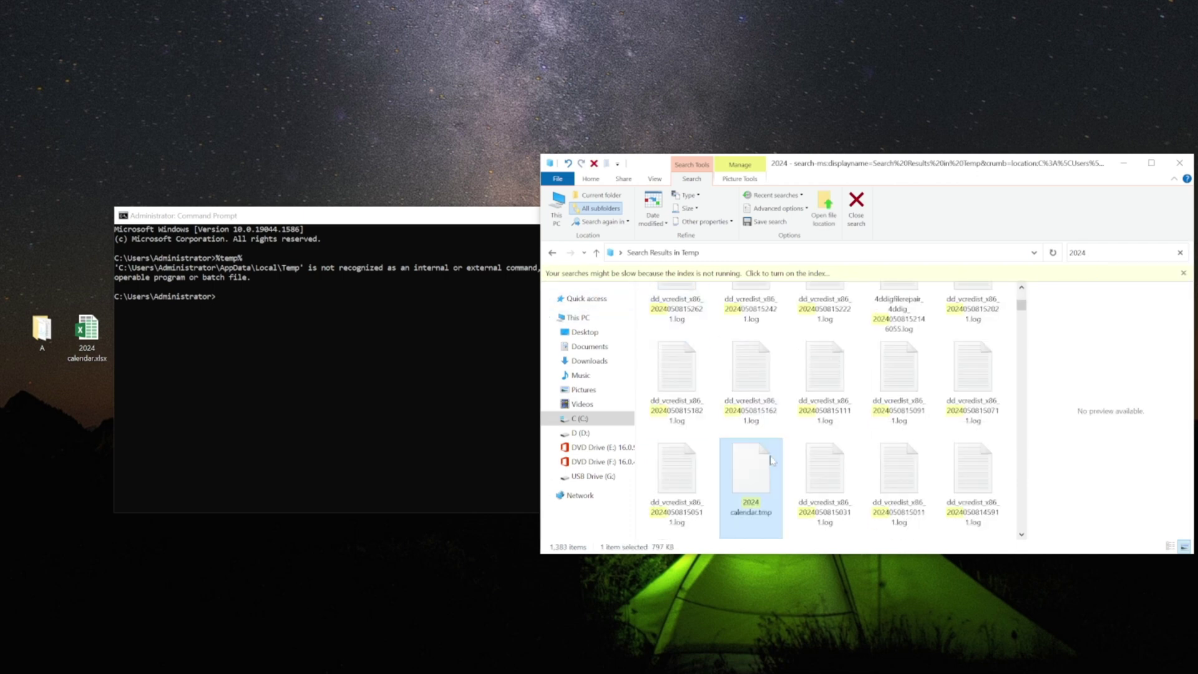
pyautogui.moveTo(751, 482)
pyautogui.rightClick(768, 513)
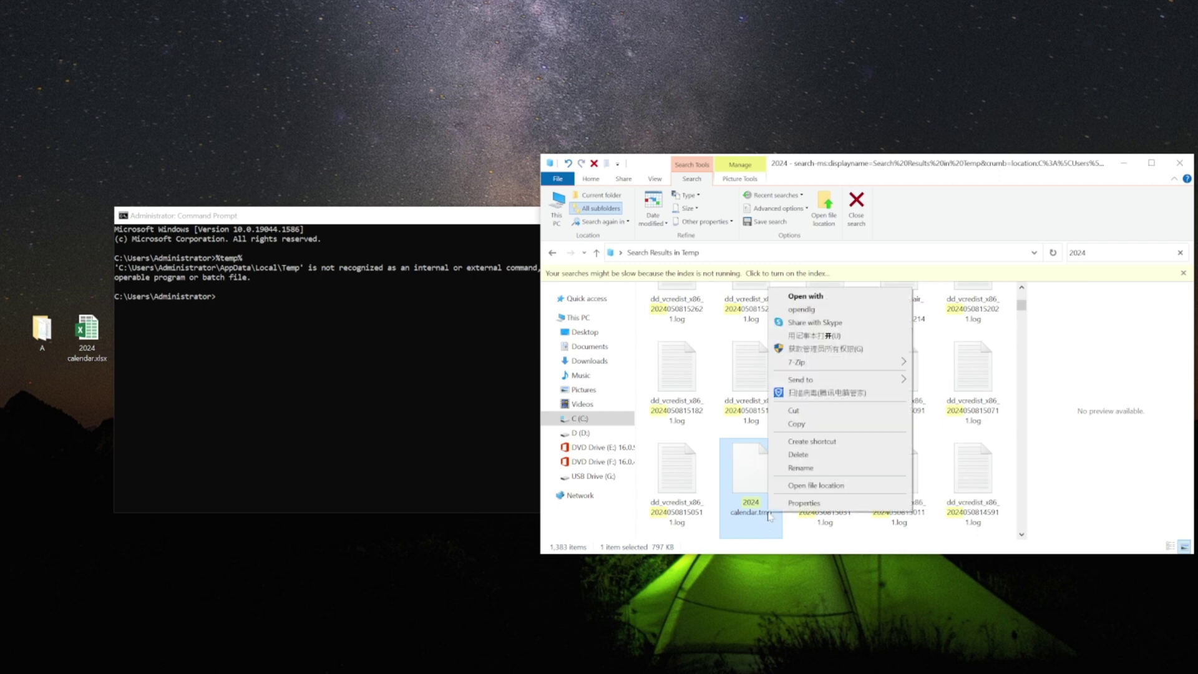
pyautogui.click(795, 469)
pyautogui.write('2024 calendar.xlsx')
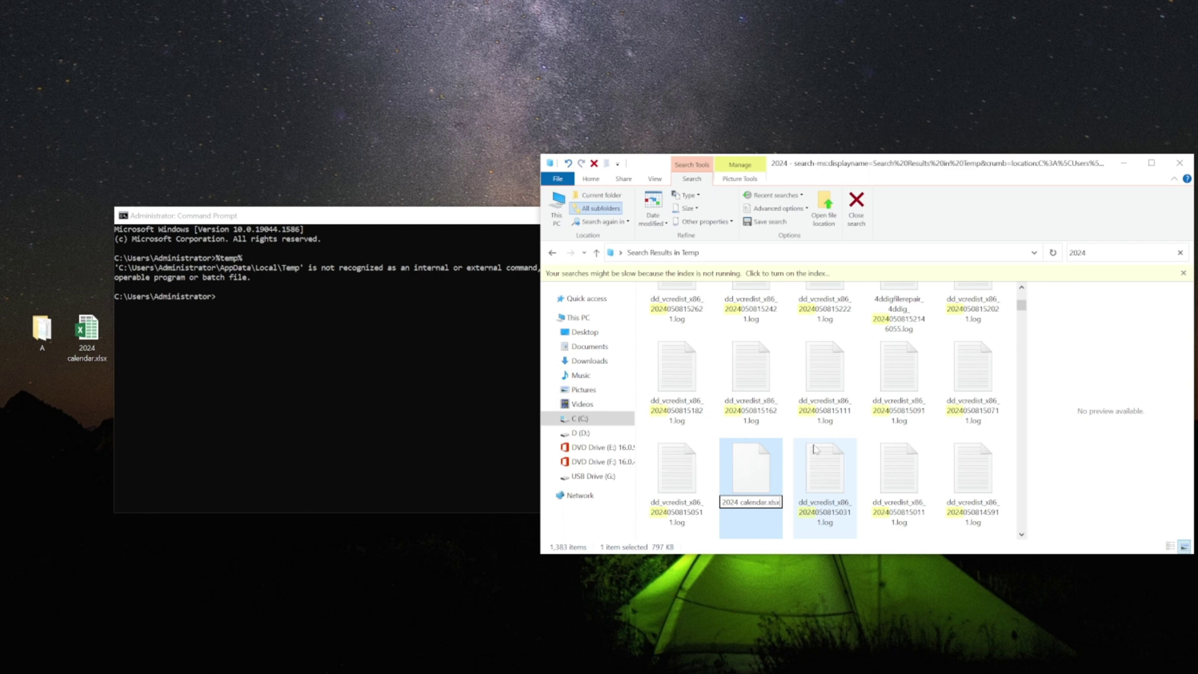
pyautogui.press('Return')
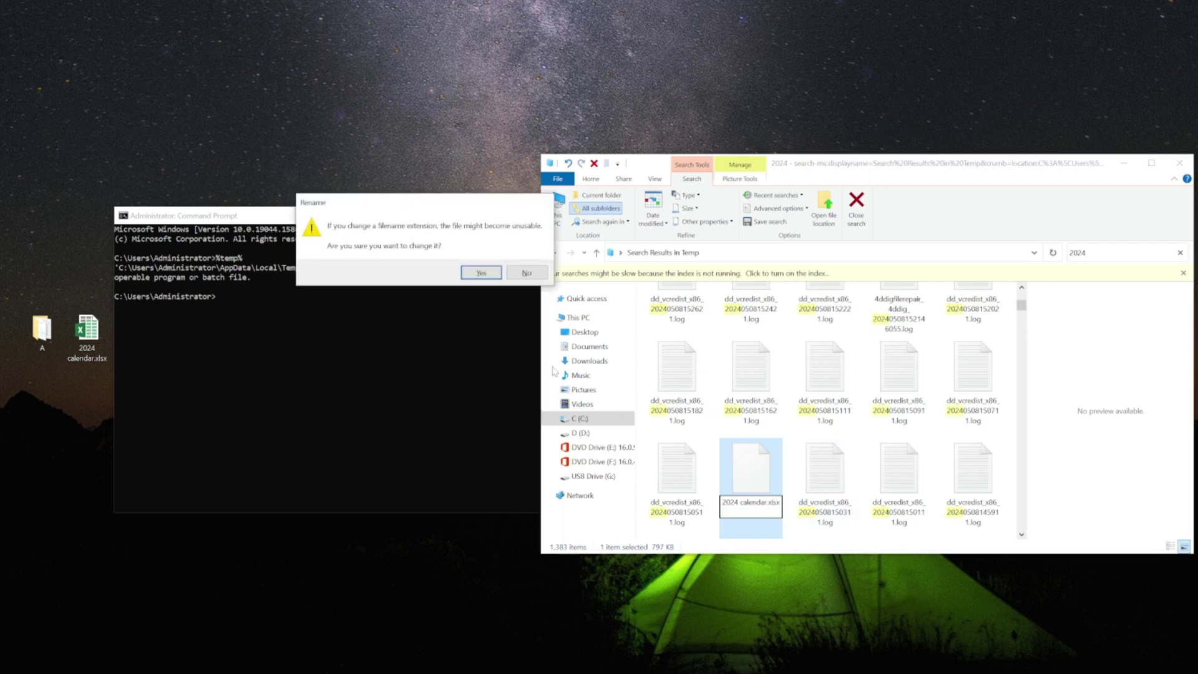
pyautogui.click(481, 272)
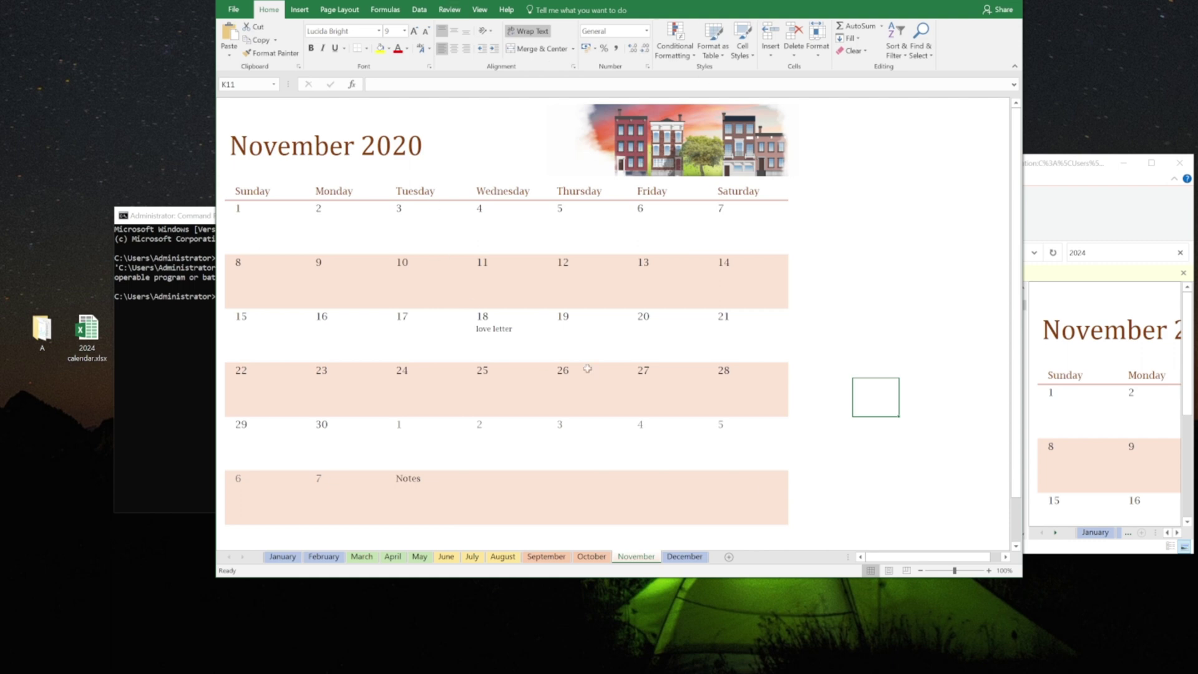
# Step: Close the workbook opened from Temp and copy the Temp calendar file
pyautogui.click(1015, 5)
pyautogui.rightClick(749, 478)
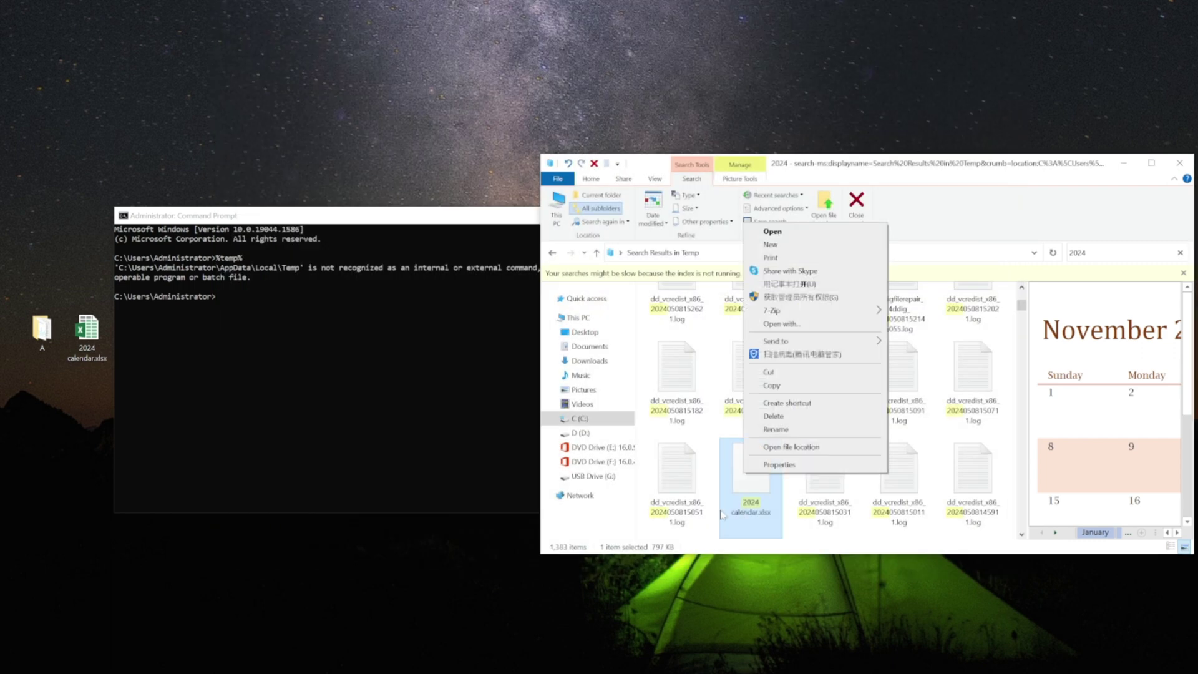
pyautogui.click(772, 386)
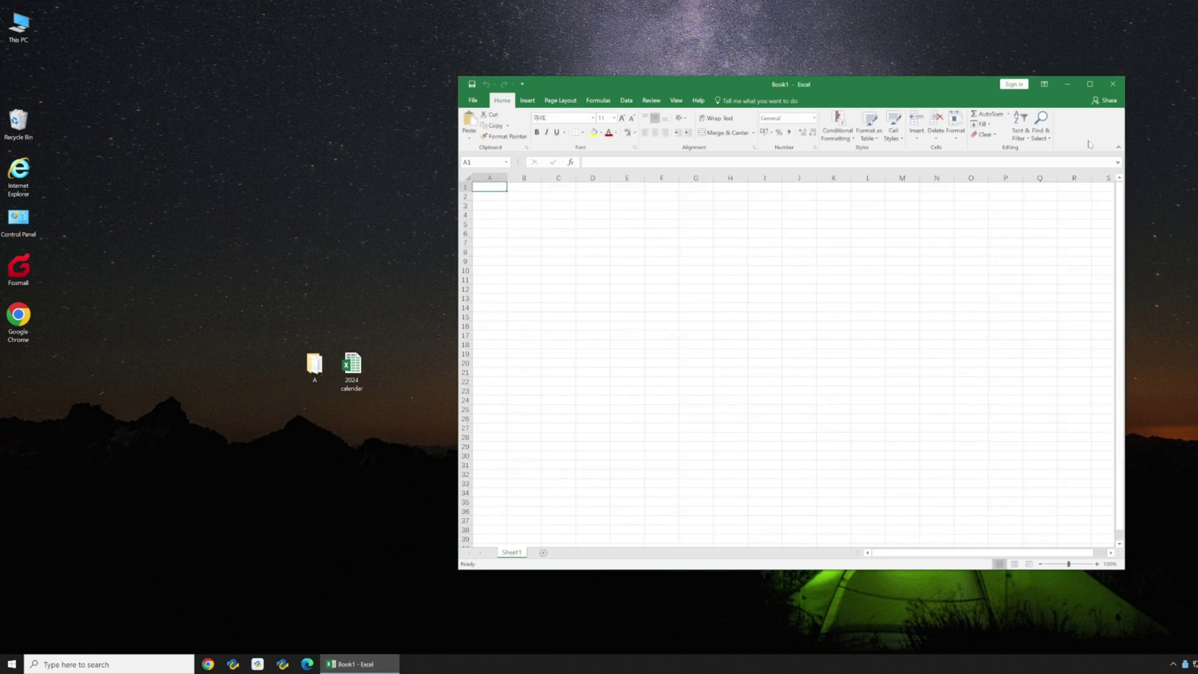
# Step: Close the blank workbook and browse to AppData\Roaming\Microsoft\Excel to select 2024 calendar.xlsx
pyautogui.click(1119, 87)
pyautogui.doubleClick(23, 29)
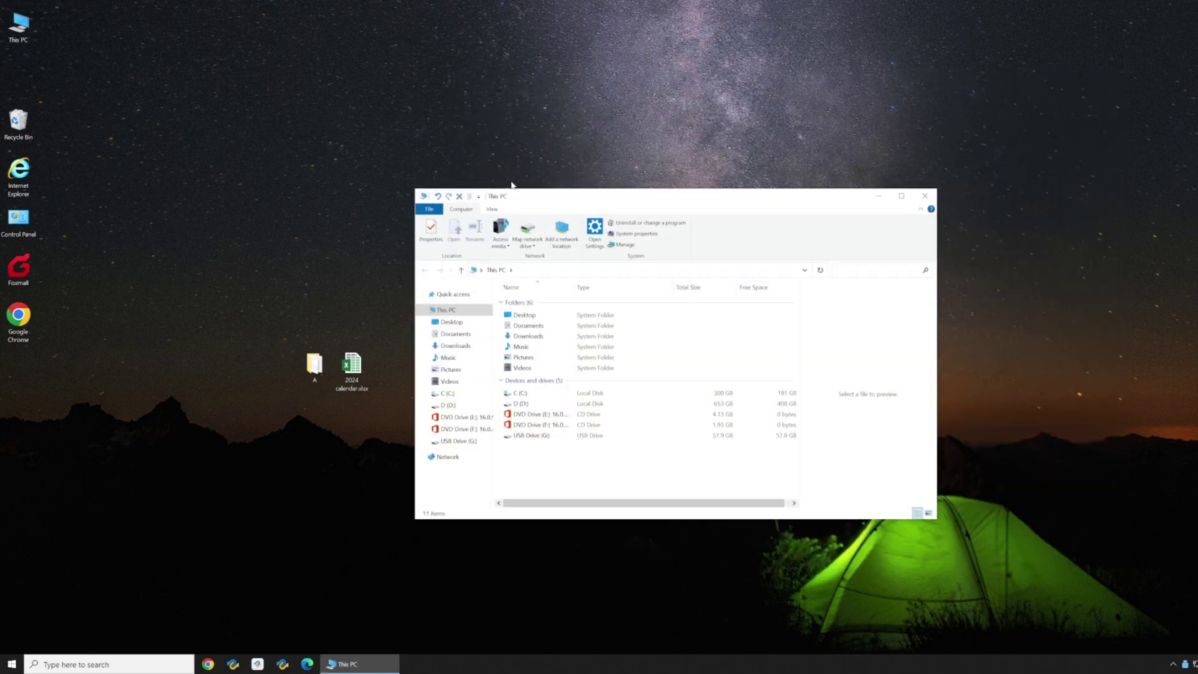
pyautogui.doubleClick(517, 393)
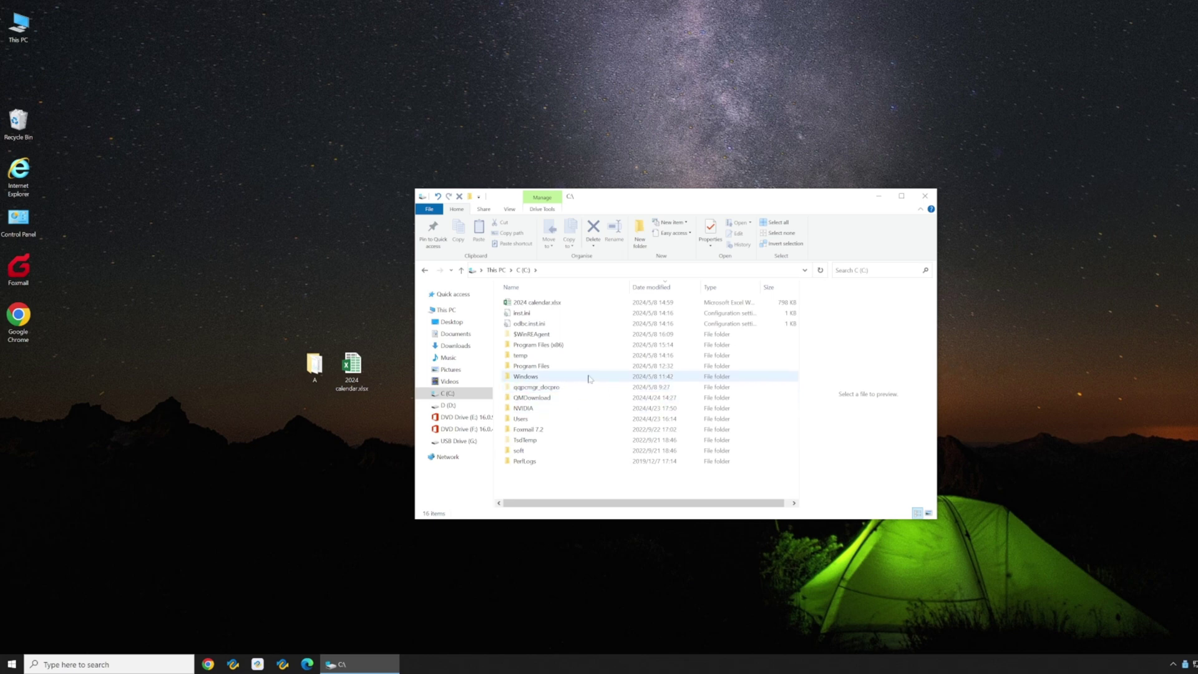
pyautogui.doubleClick(571, 420)
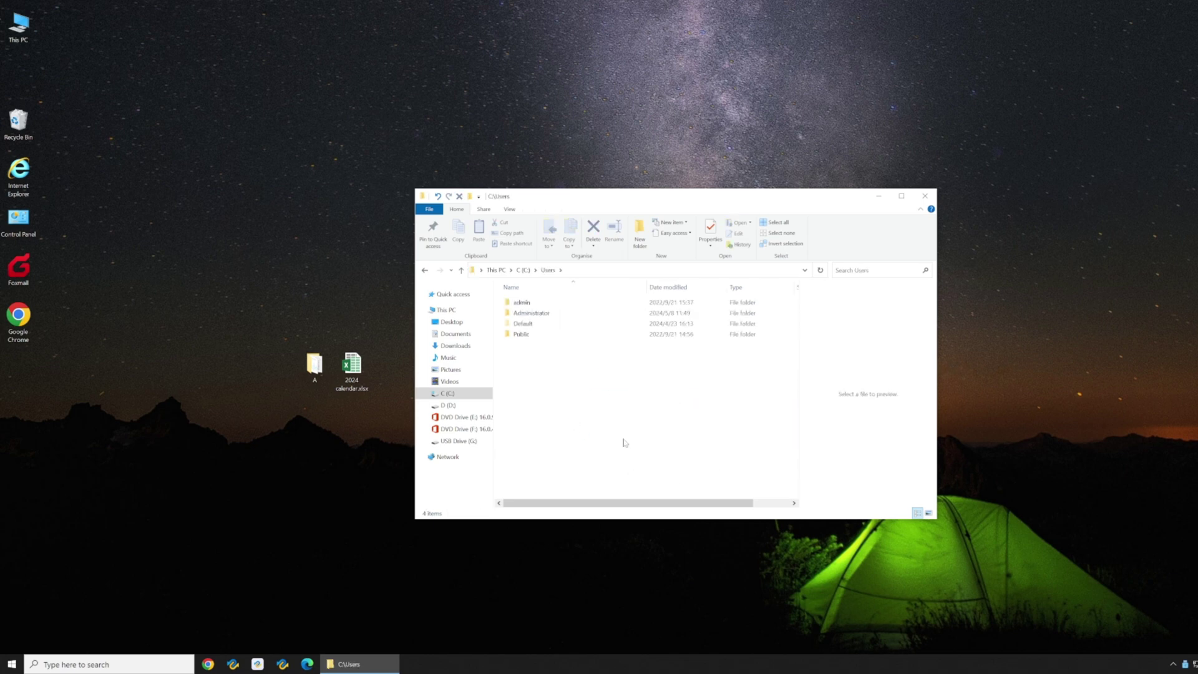
pyautogui.doubleClick(531, 313)
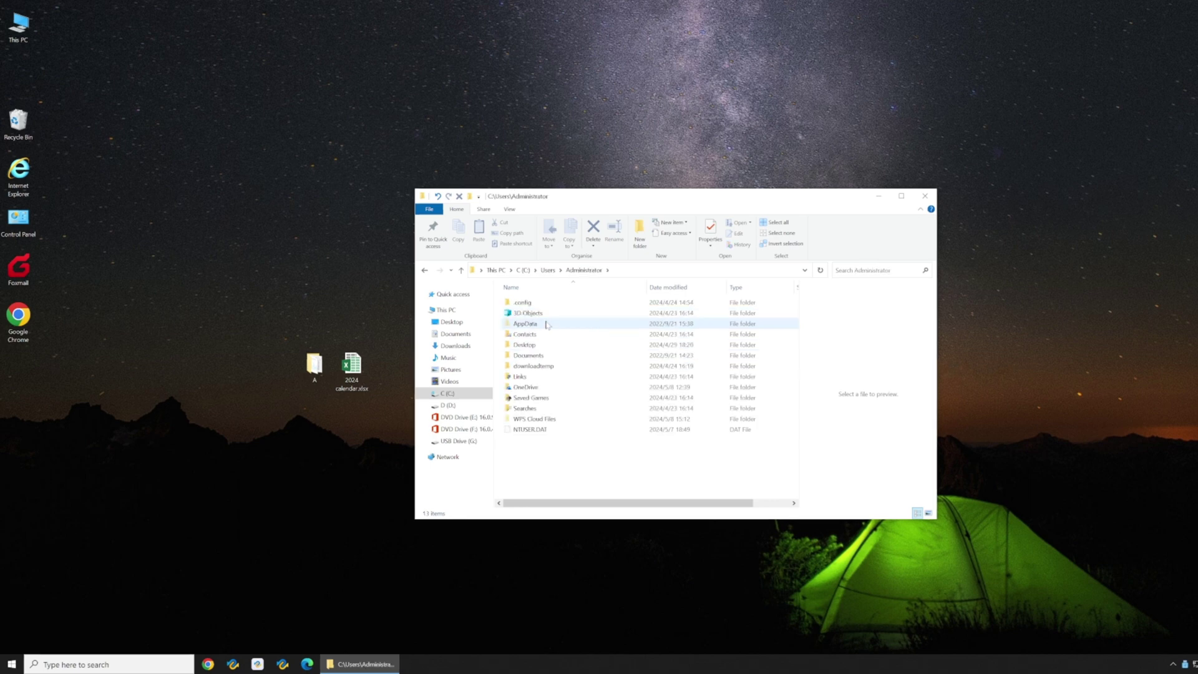
pyautogui.doubleClick(526, 322)
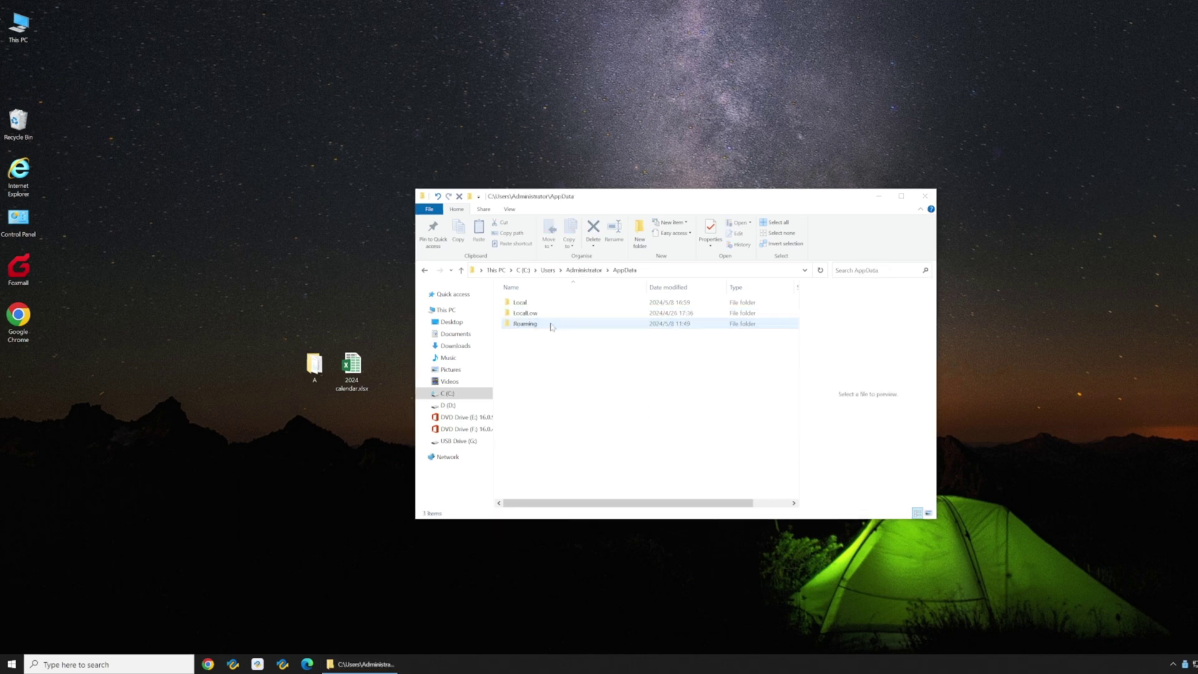
pyautogui.doubleClick(552, 326)
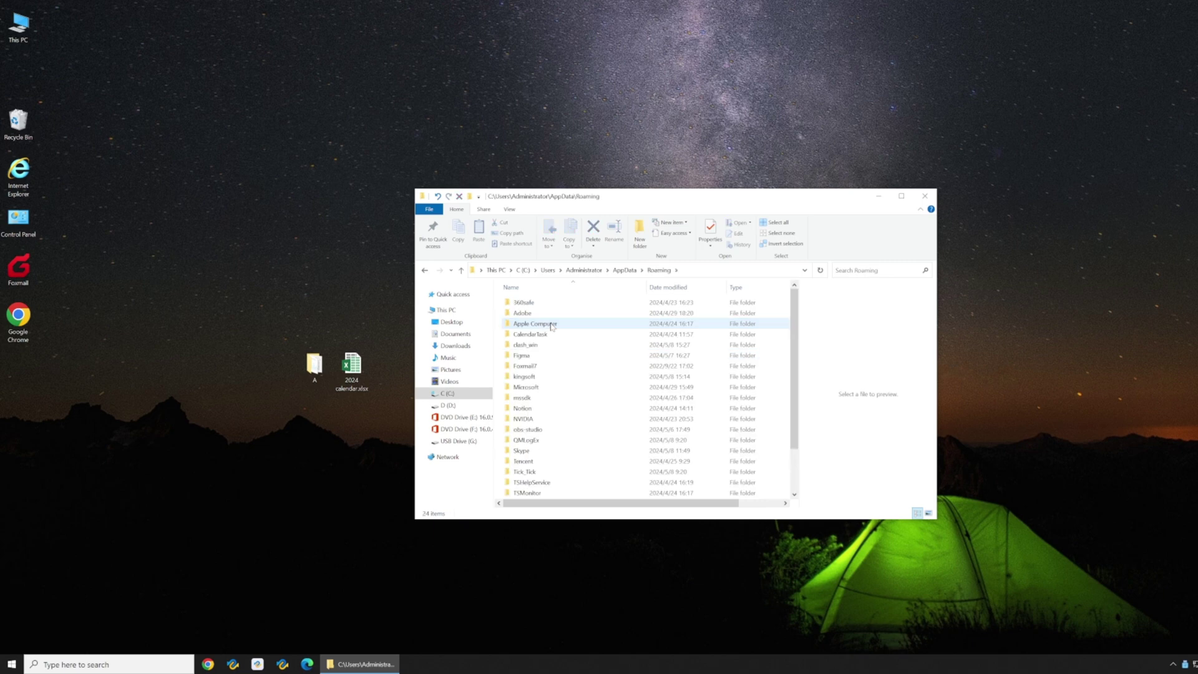
pyautogui.doubleClick(560, 388)
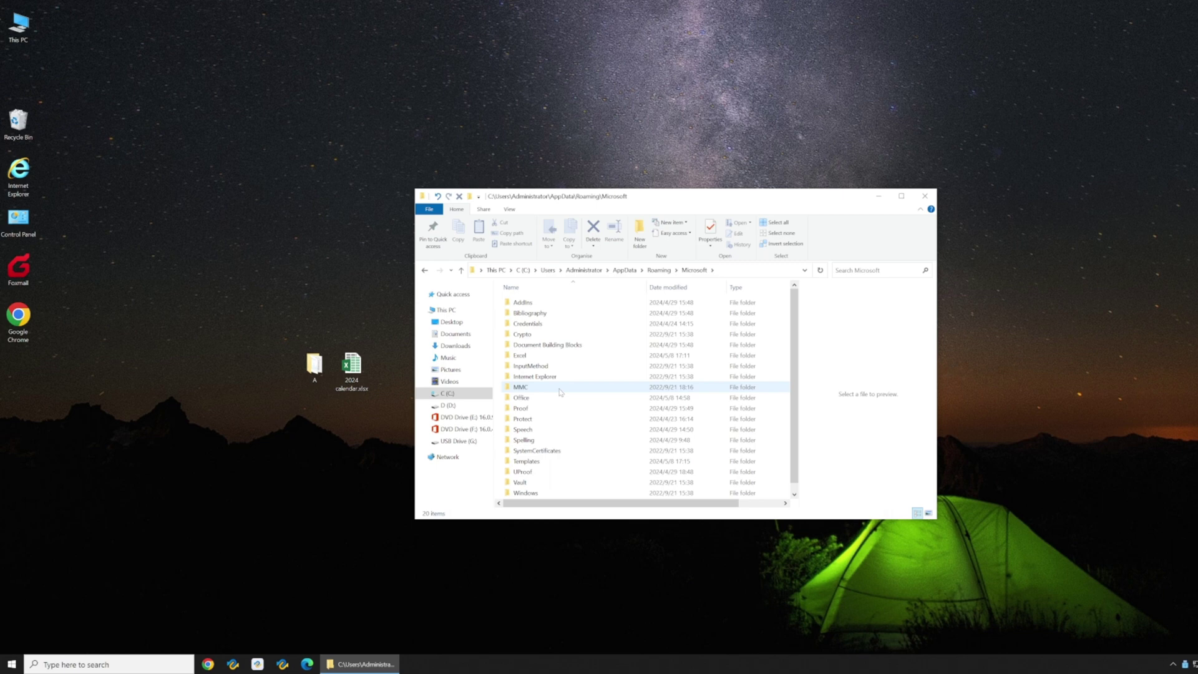
pyautogui.doubleClick(570, 357)
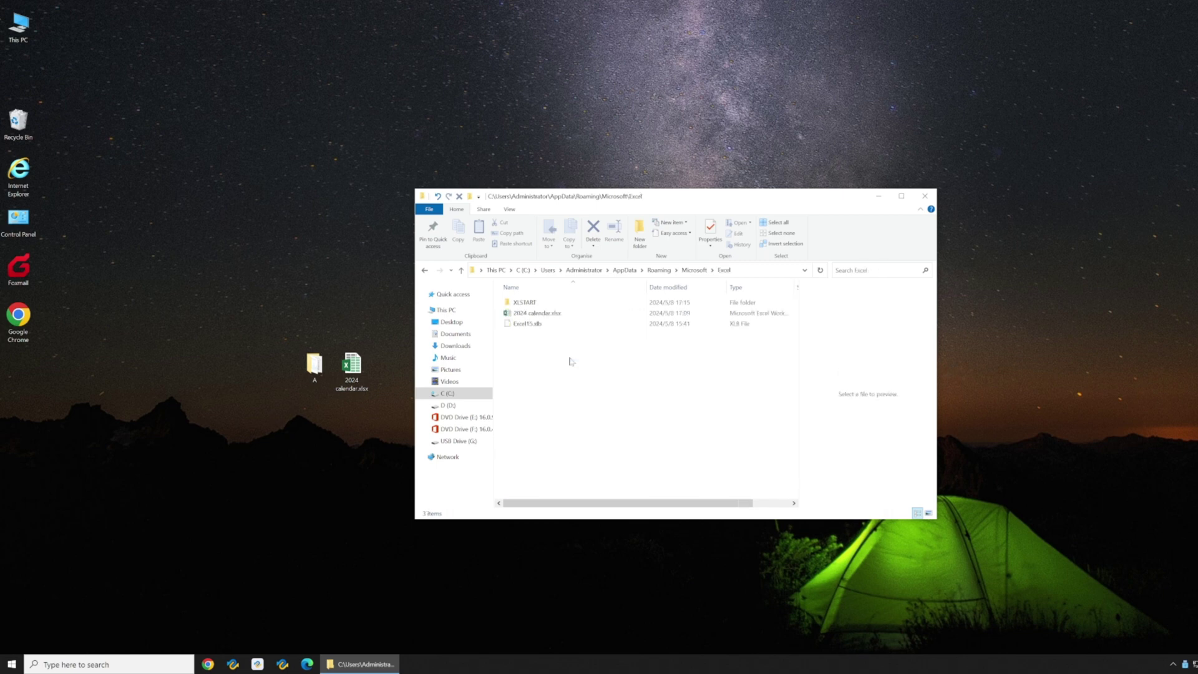
pyautogui.click(581, 319)
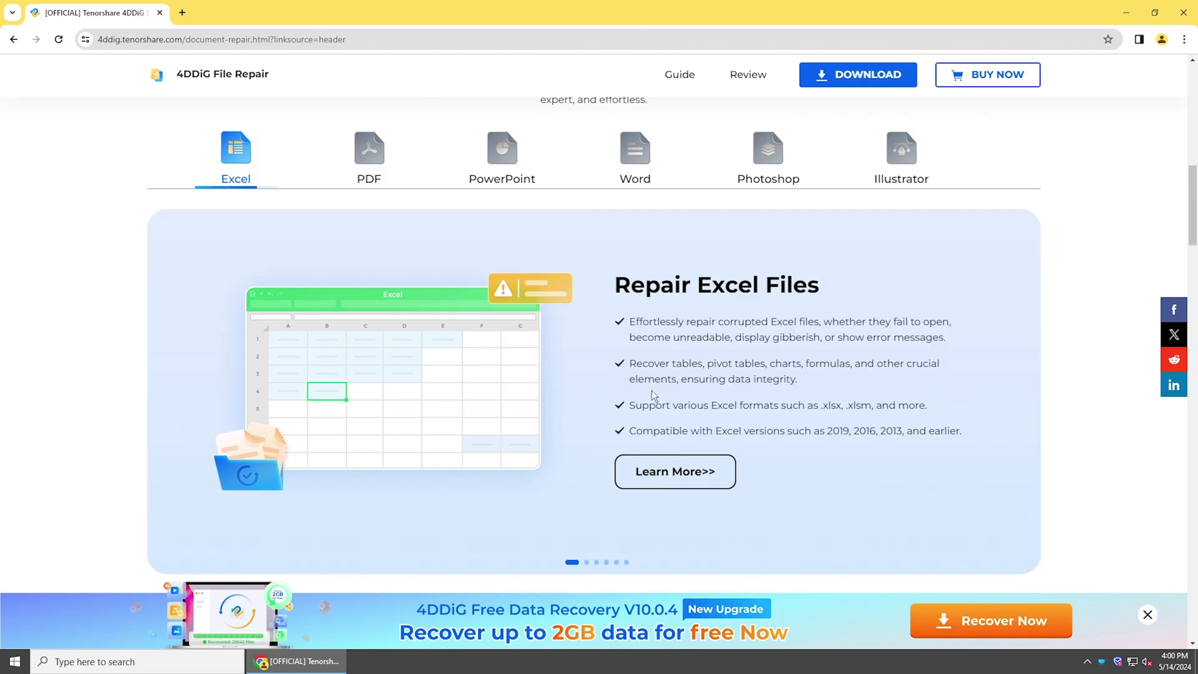
pyautogui.scroll(3, 652, 391)
pyautogui.scroll(3, 652, 391)
pyautogui.scroll(4, 651, 391)
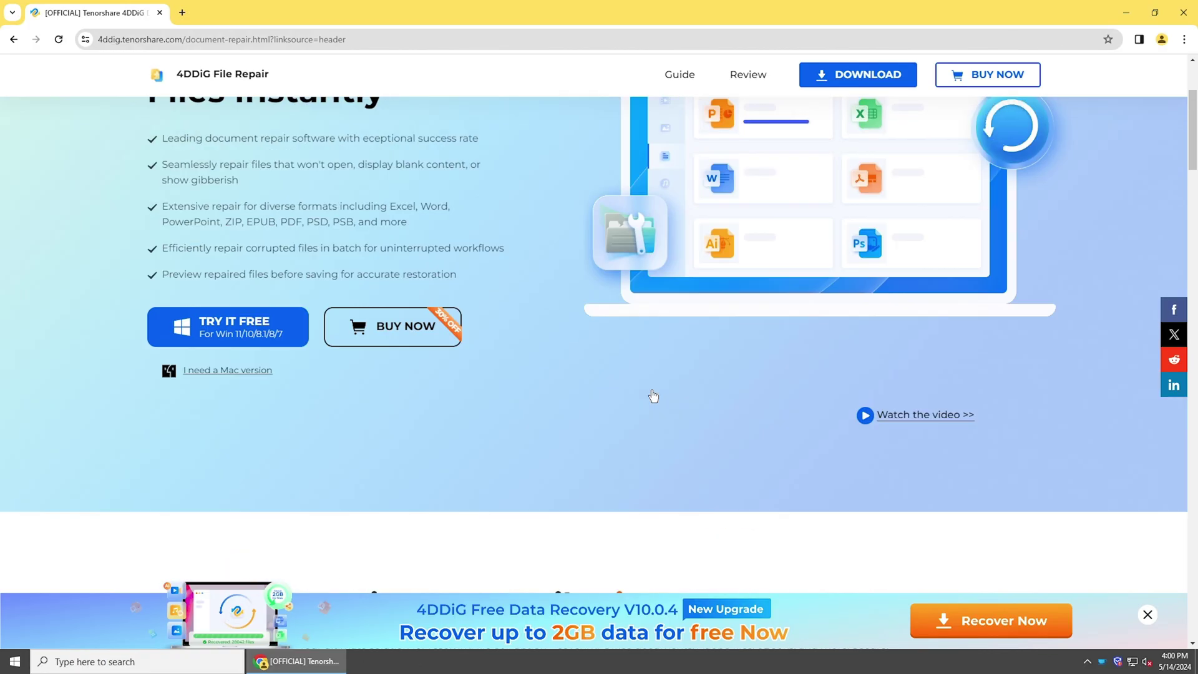
pyautogui.scroll(3, 654, 395)
pyautogui.scroll(2, 652, 390)
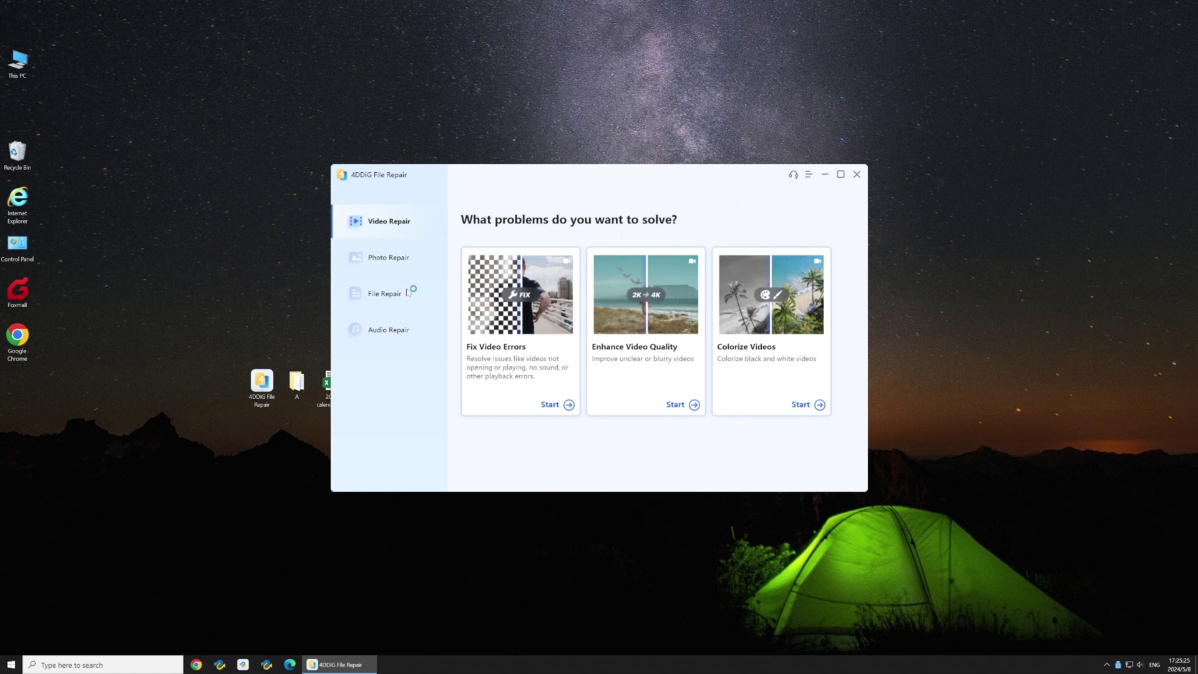
# Step: Choose File Repair, add 2024 calendar.xlsx from the desktop, and run the repair
pyautogui.click(403, 292)
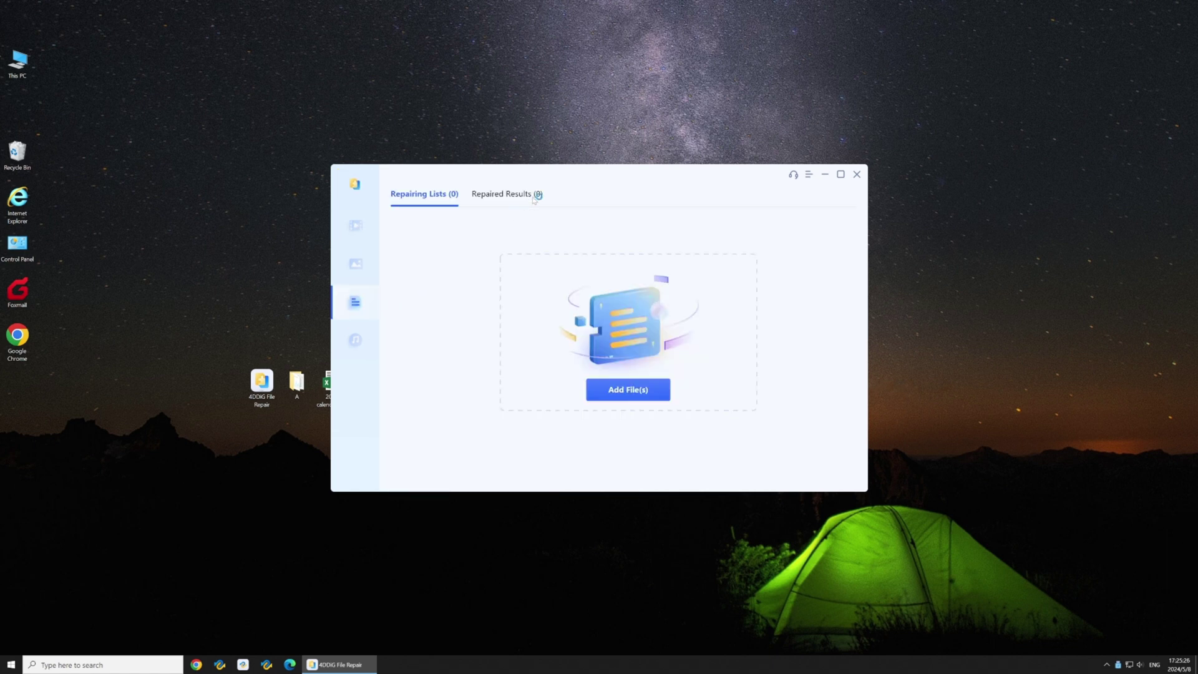
pyautogui.moveTo(559, 184); pyautogui.dragTo(587, 192)
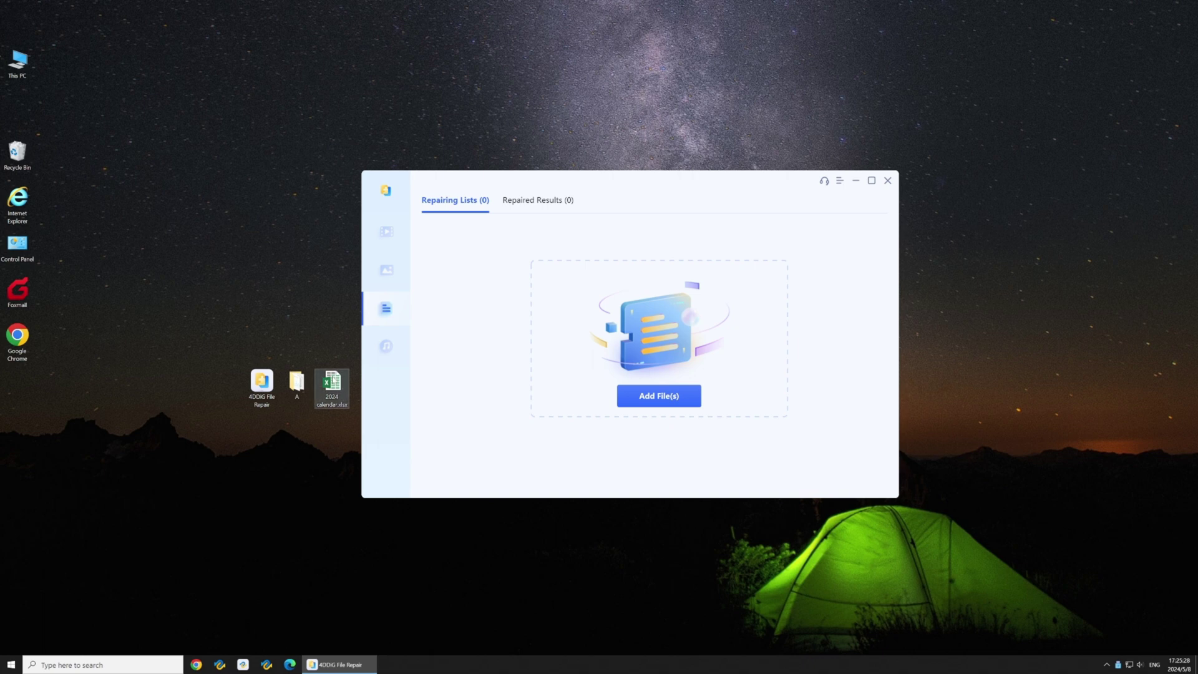
pyautogui.moveTo(664, 334); pyautogui.dragTo(664, 334)
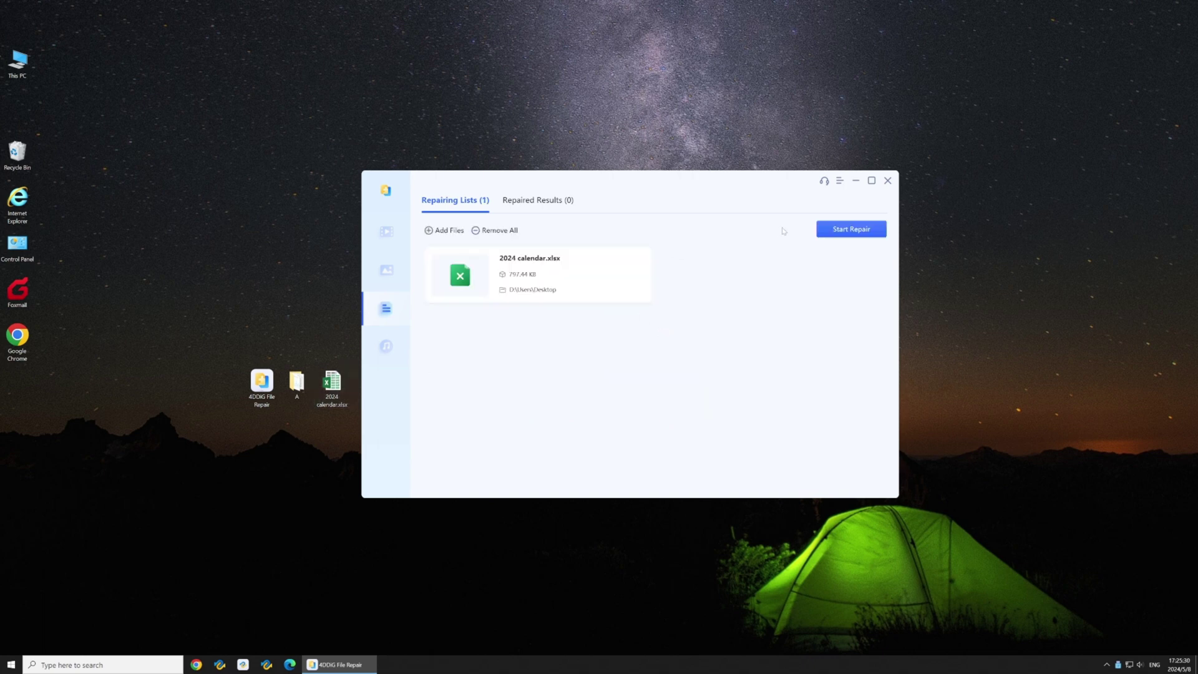
pyautogui.click(833, 230)
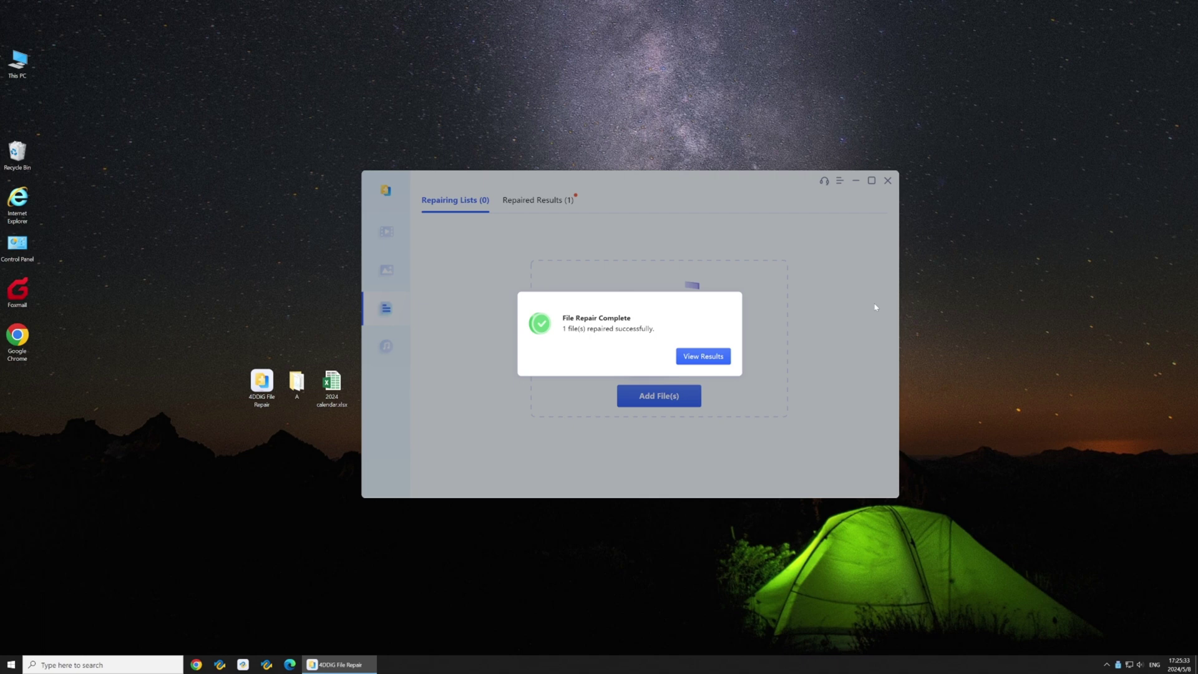
# Step: Select the repaired 2024 calendar.xlsx in the results and export it to Desktop
pyautogui.click(704, 356)
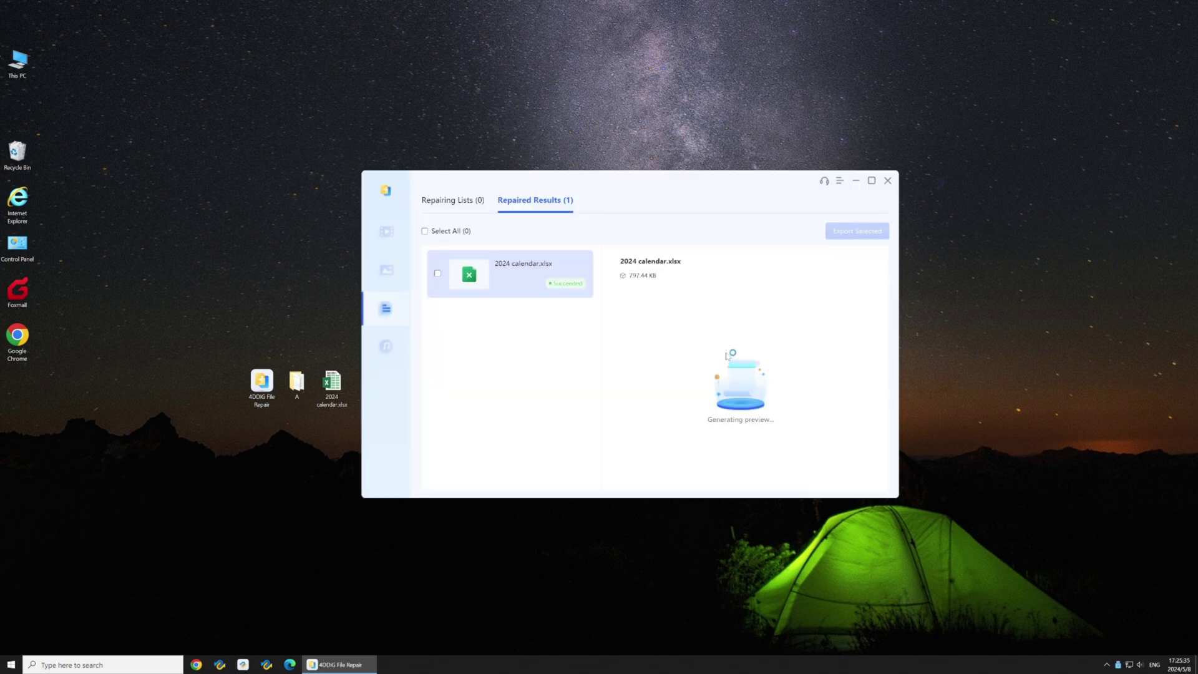
pyautogui.click(501, 273)
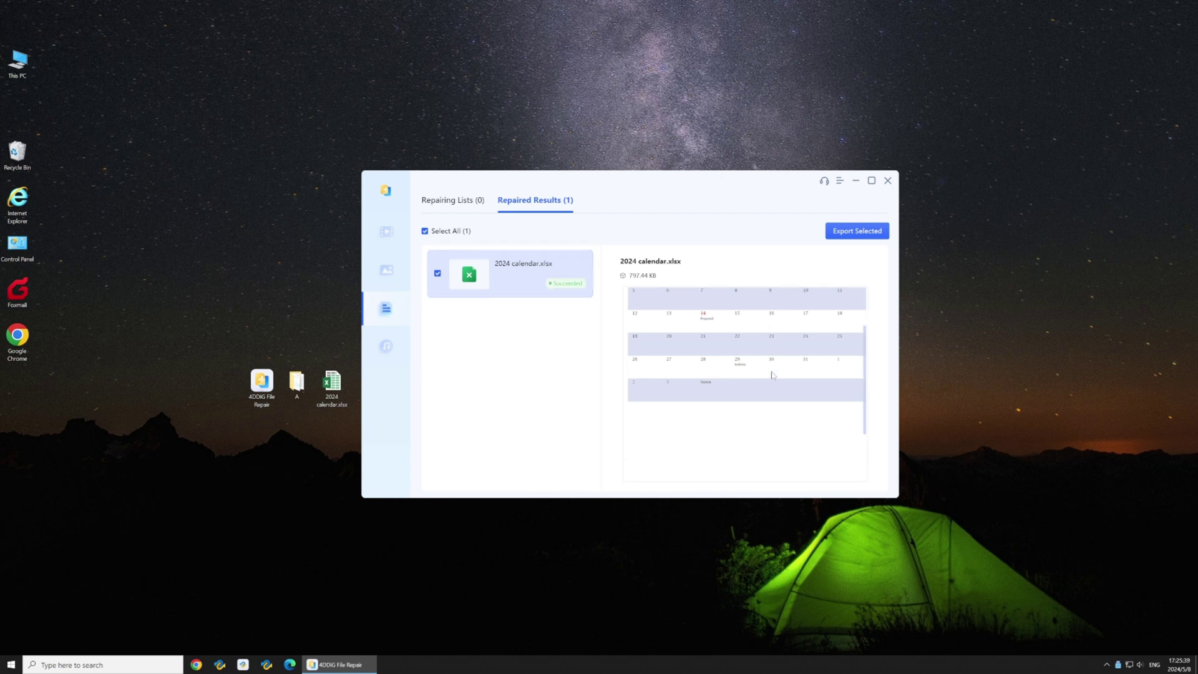
pyautogui.click(856, 232)
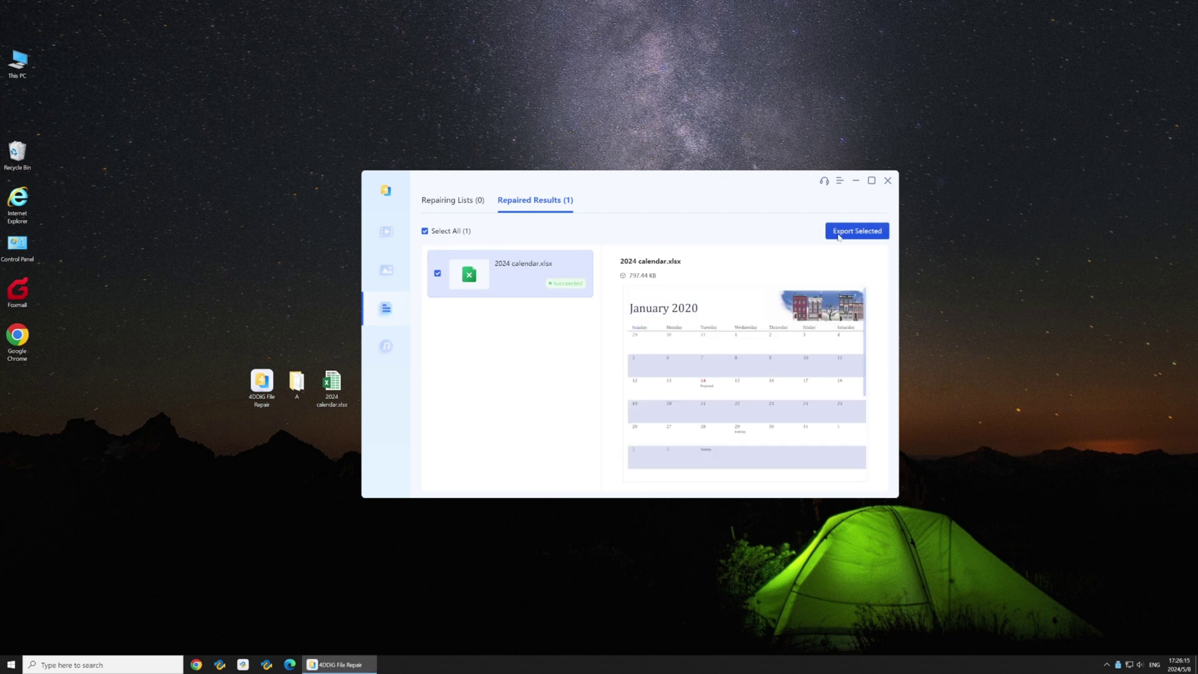
pyautogui.click(536, 318)
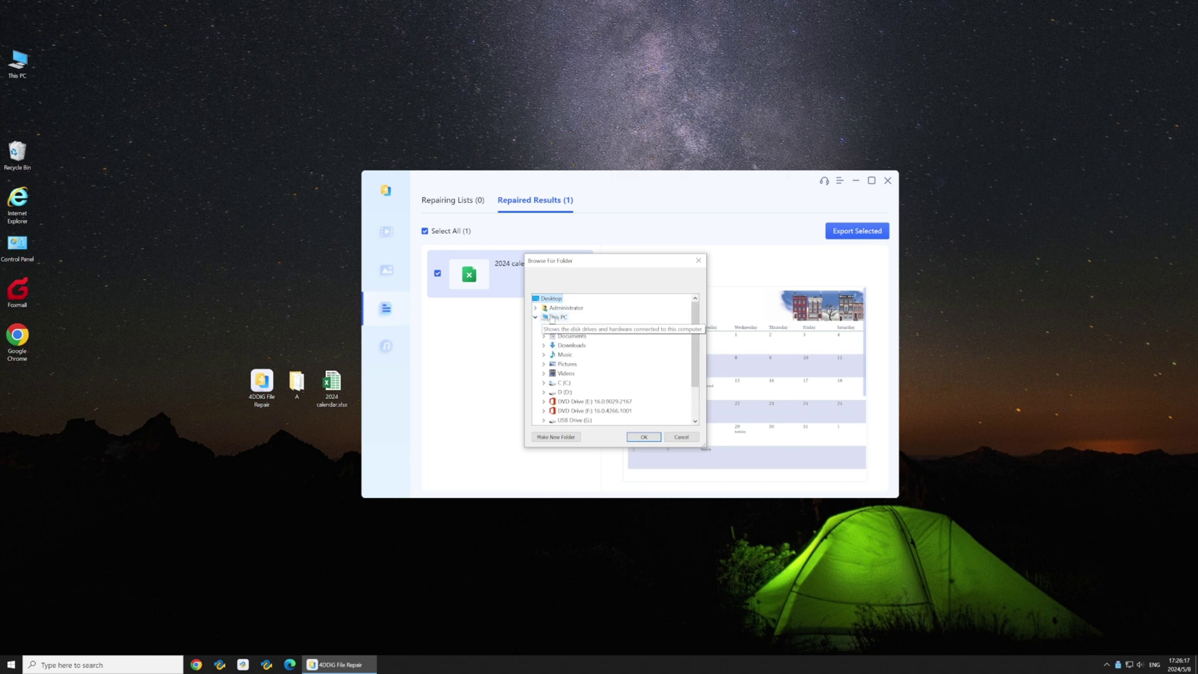
pyautogui.click(568, 326)
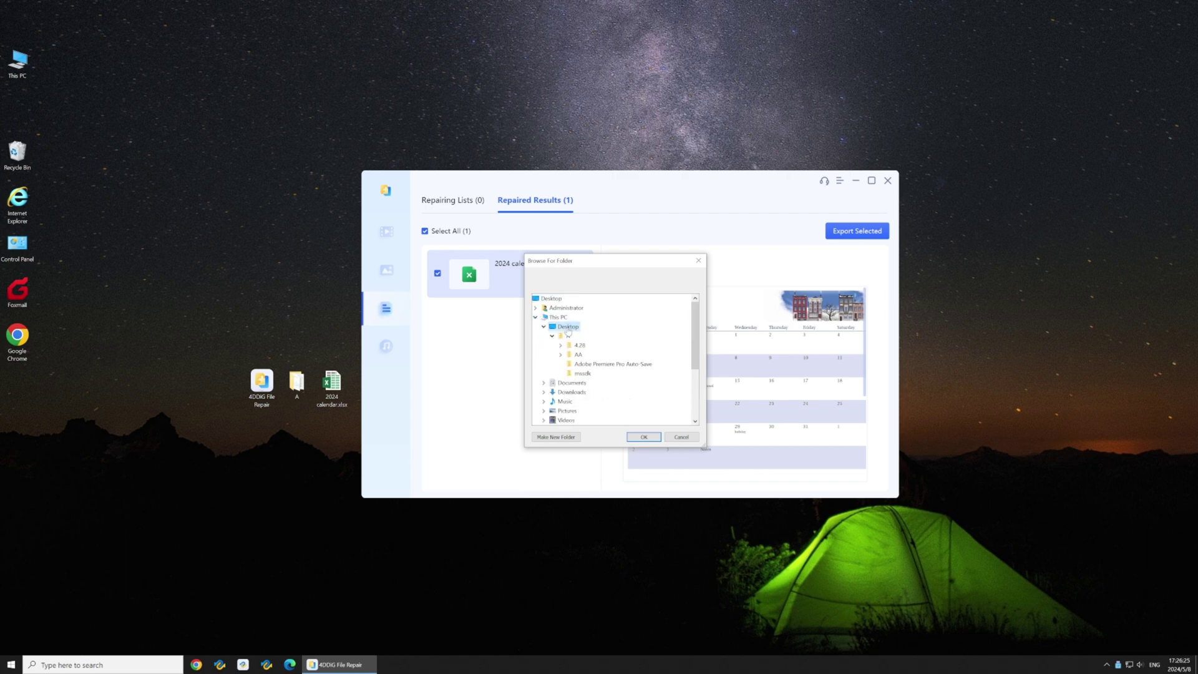
pyautogui.click(644, 437)
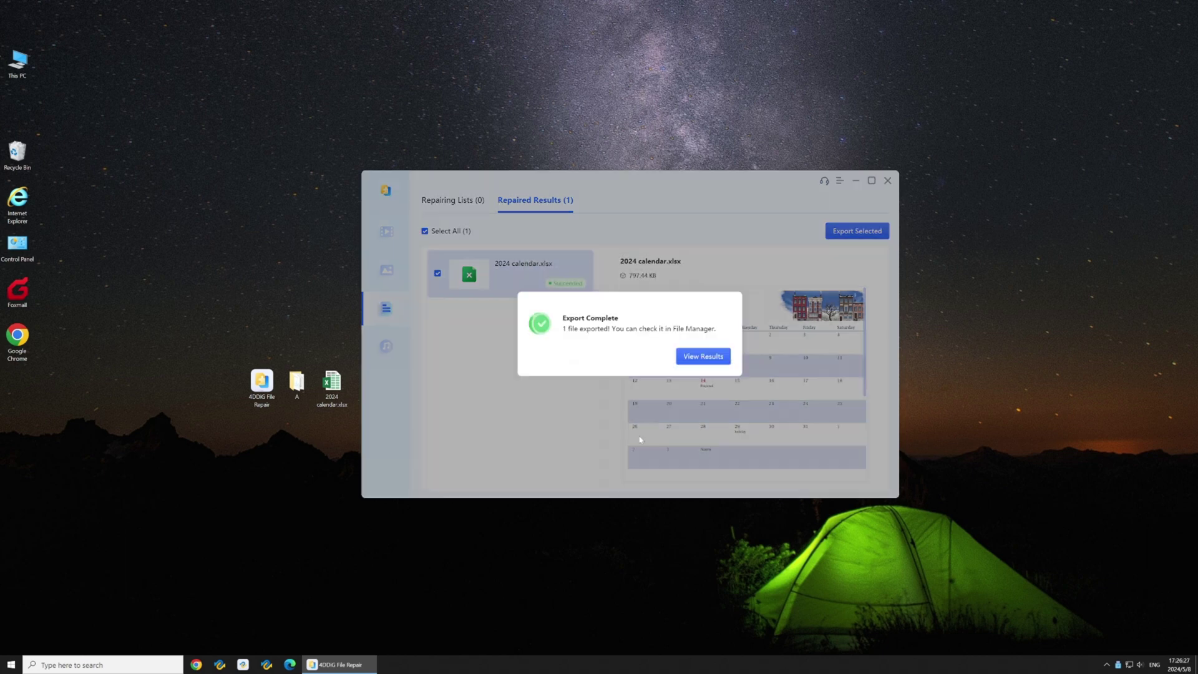
# Step: Open 2024 calendar_repaired.xlsx from Desktop, then close Excel, the folder, and 4DDiG File Repair
pyautogui.click(703, 355)
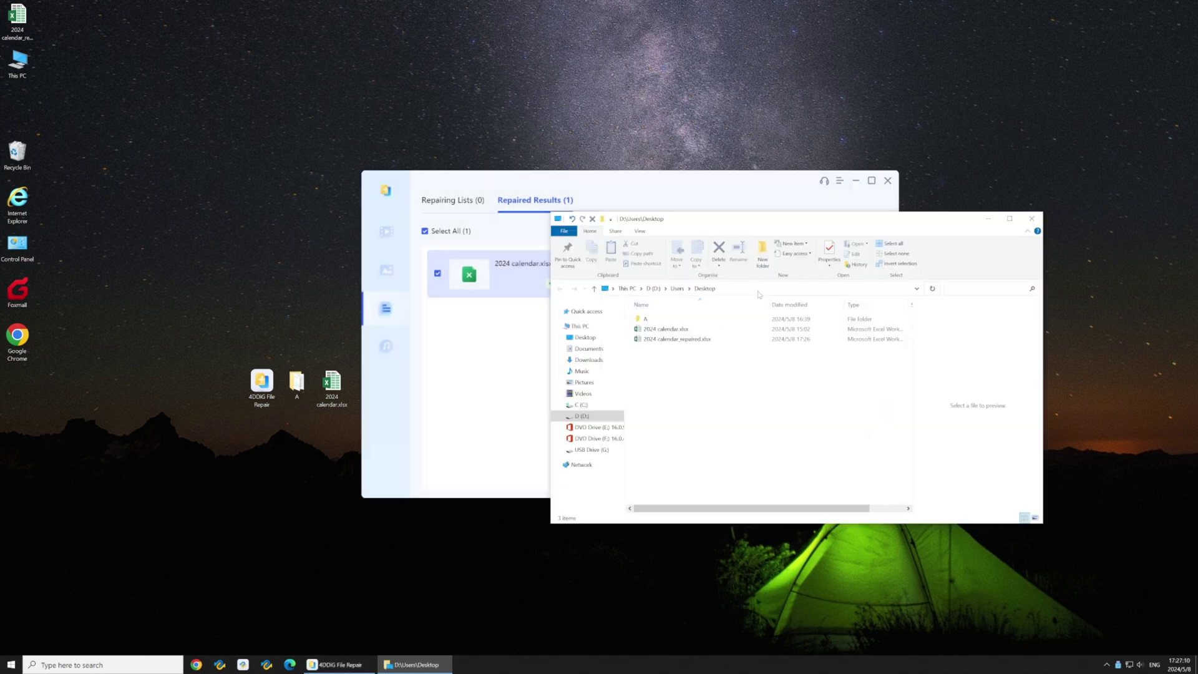
pyautogui.doubleClick(693, 339)
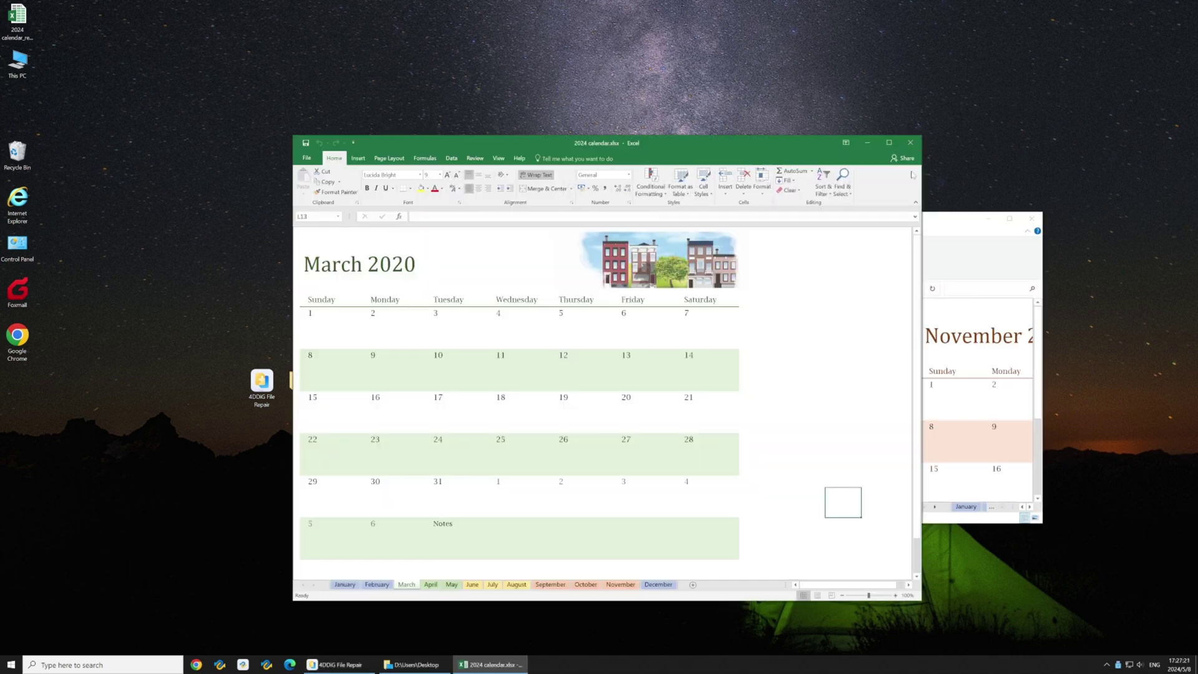
pyautogui.click(913, 142)
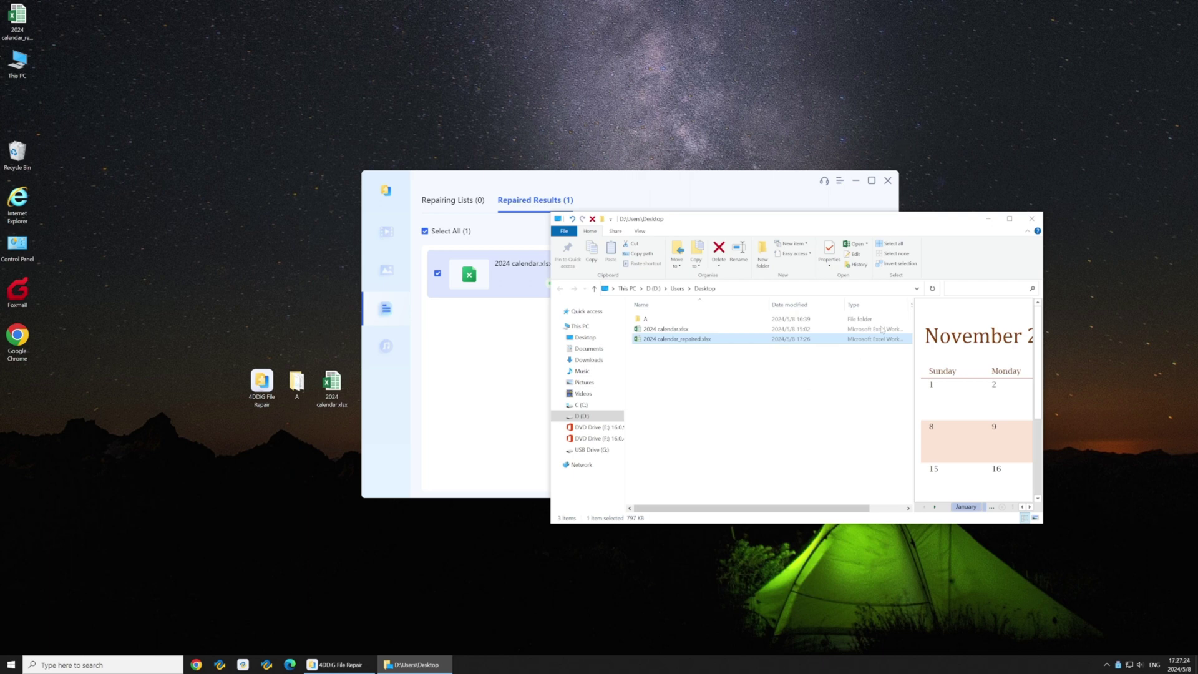
pyautogui.click(1034, 219)
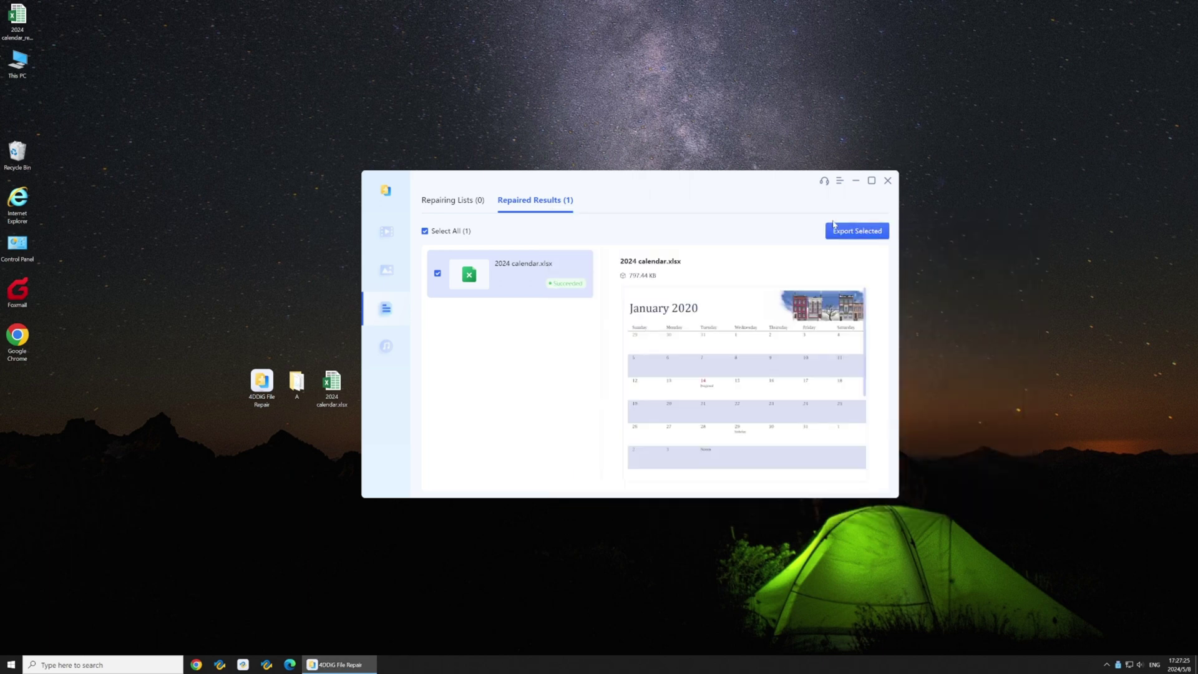
pyautogui.click(887, 180)
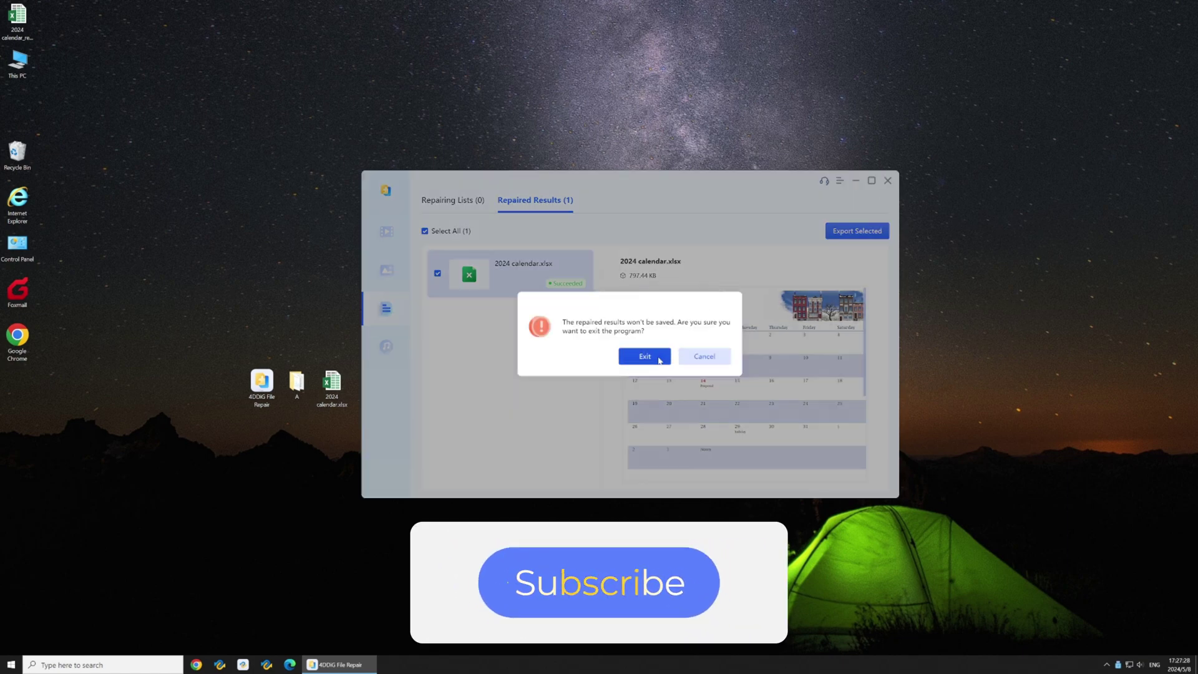
pyautogui.click(645, 355)
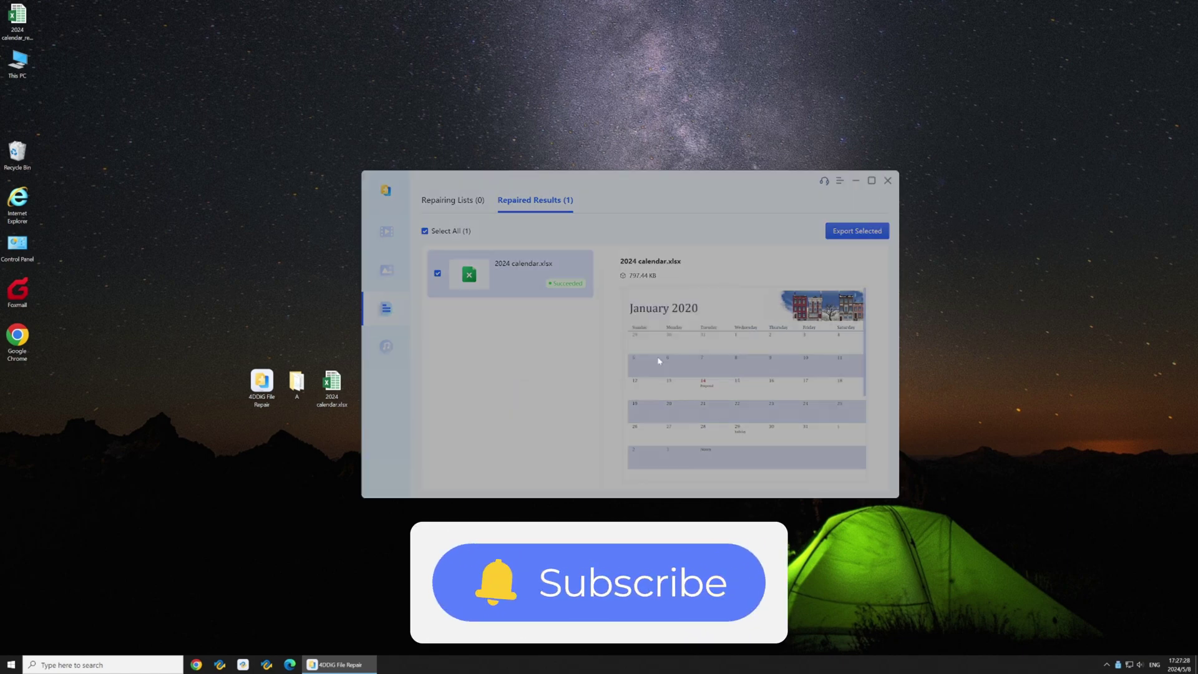